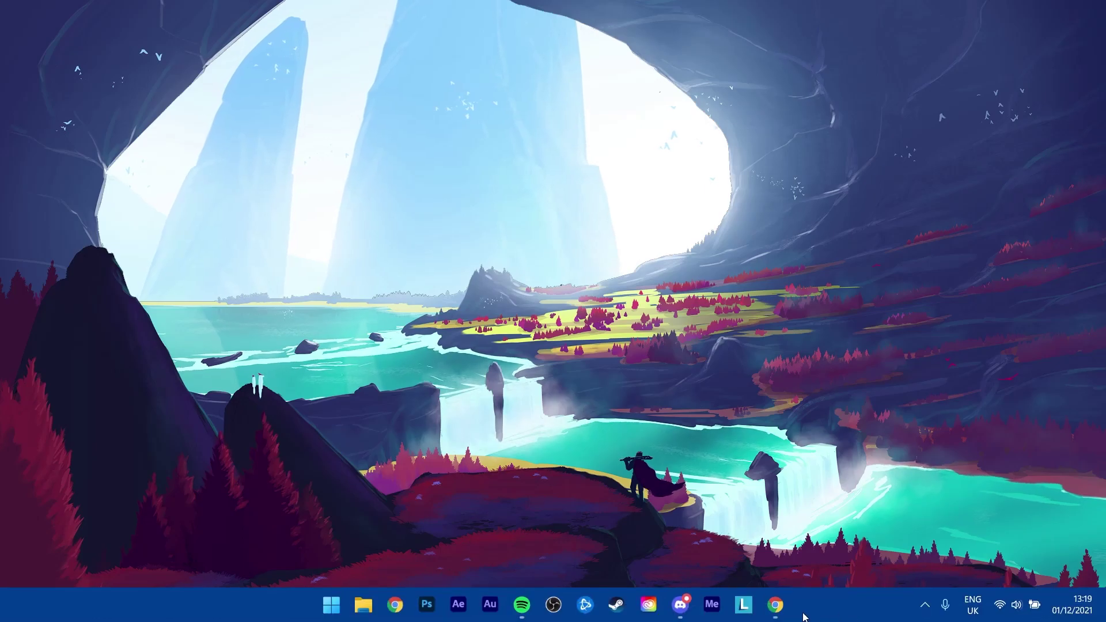
Bring up the tickettool.xyz homepage in Chrome.
{"action": "left_click", "coordinate": [775, 604]}
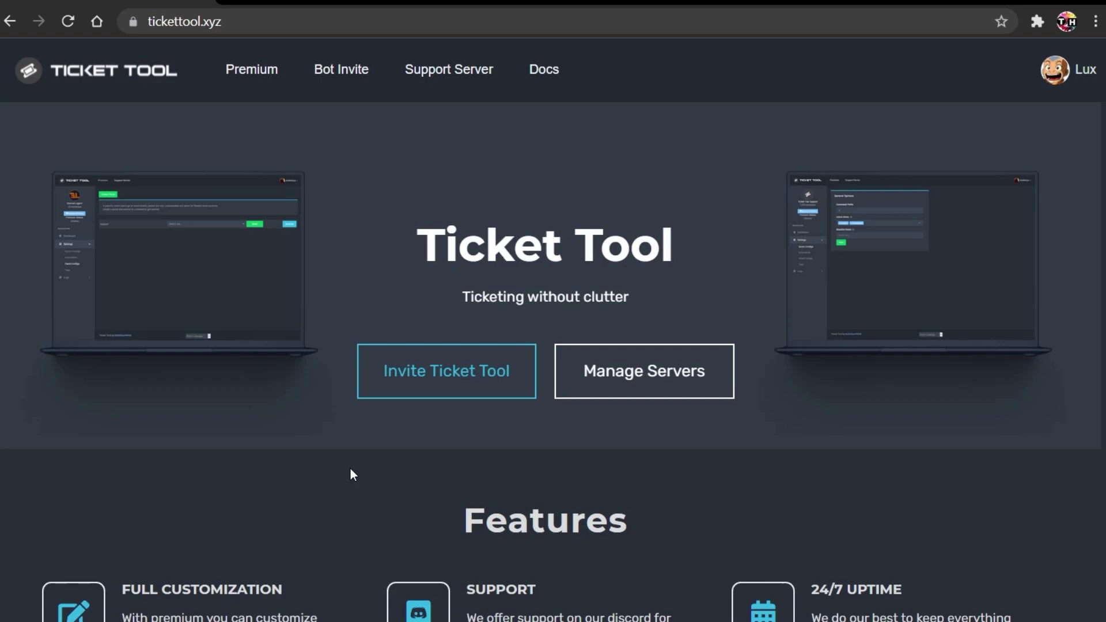
{"action": "left_click", "coordinate": [241, 21]}
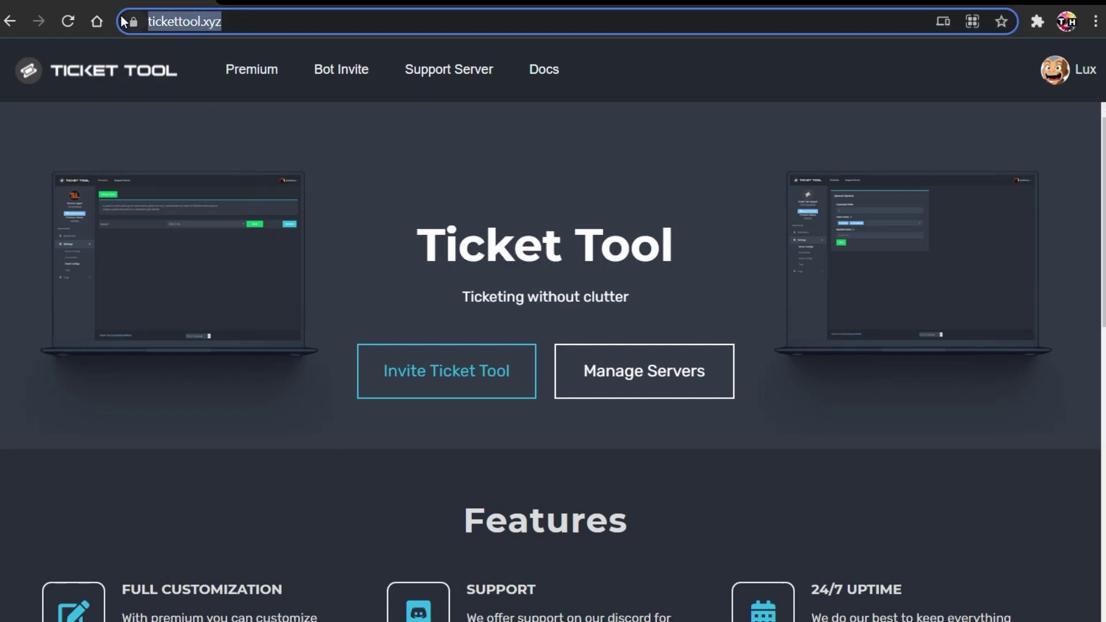
{"action": "left_click", "coordinate": [192, 114]}
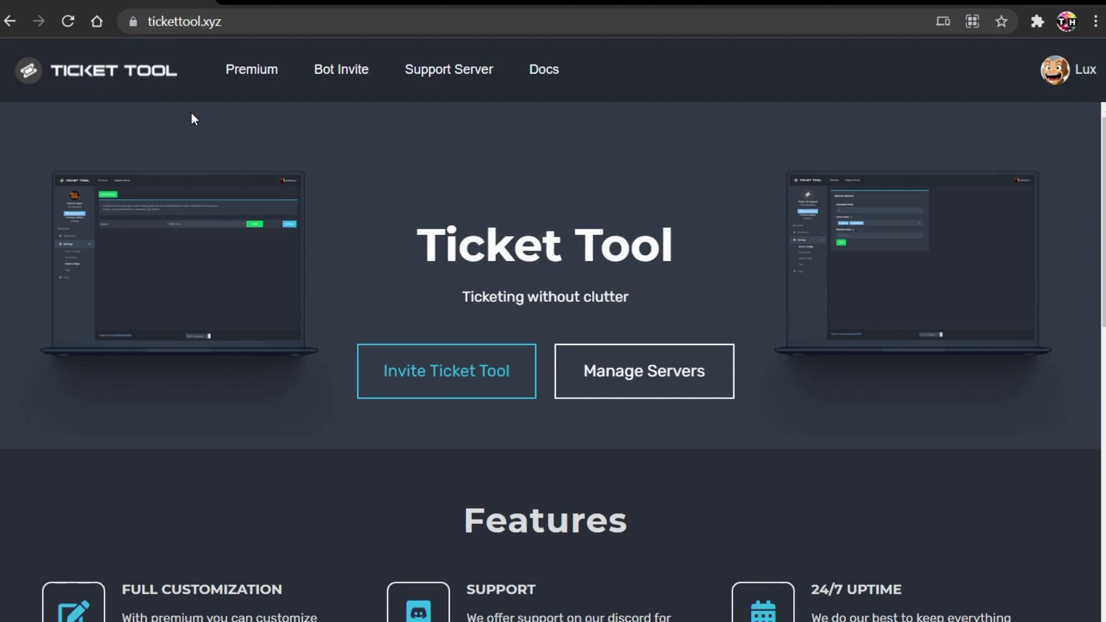
Invite the Ticket Tool bot to the Tech How server and authorize its listed permissions.
{"action": "left_click", "coordinate": [428, 383]}
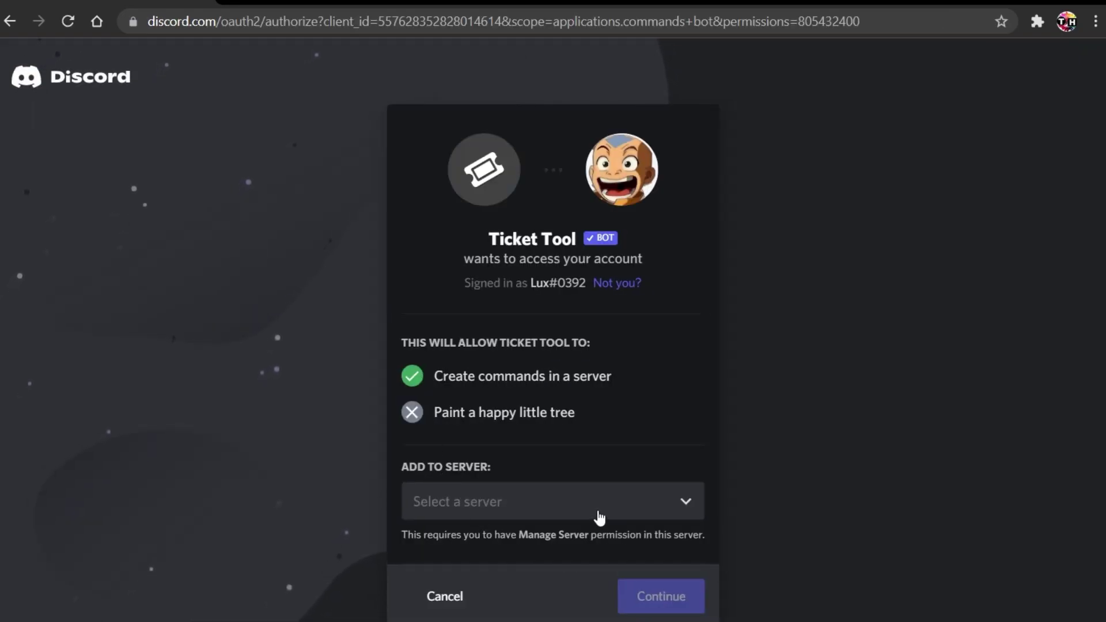
{"action": "left_click", "coordinate": [596, 517]}
{"action": "left_click", "coordinate": [600, 543]}
{"action": "left_click", "coordinate": [624, 595]}
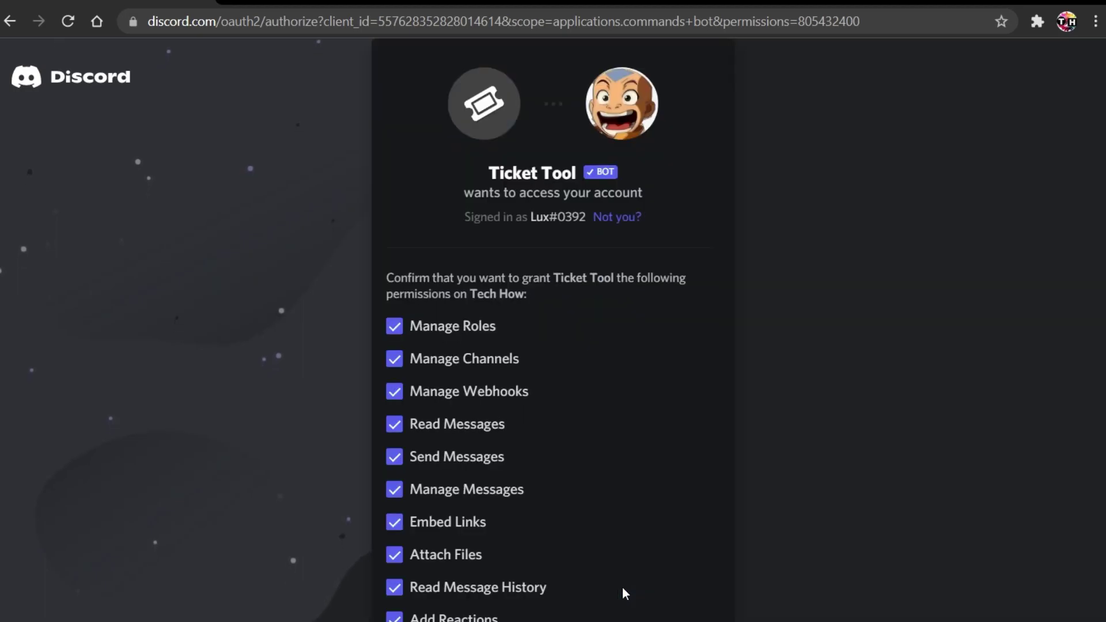
{"action": "scroll", "coordinate": [624, 593], "scroll_direction": "down", "scroll_amount": 3}
{"action": "left_click", "coordinate": [667, 587]}
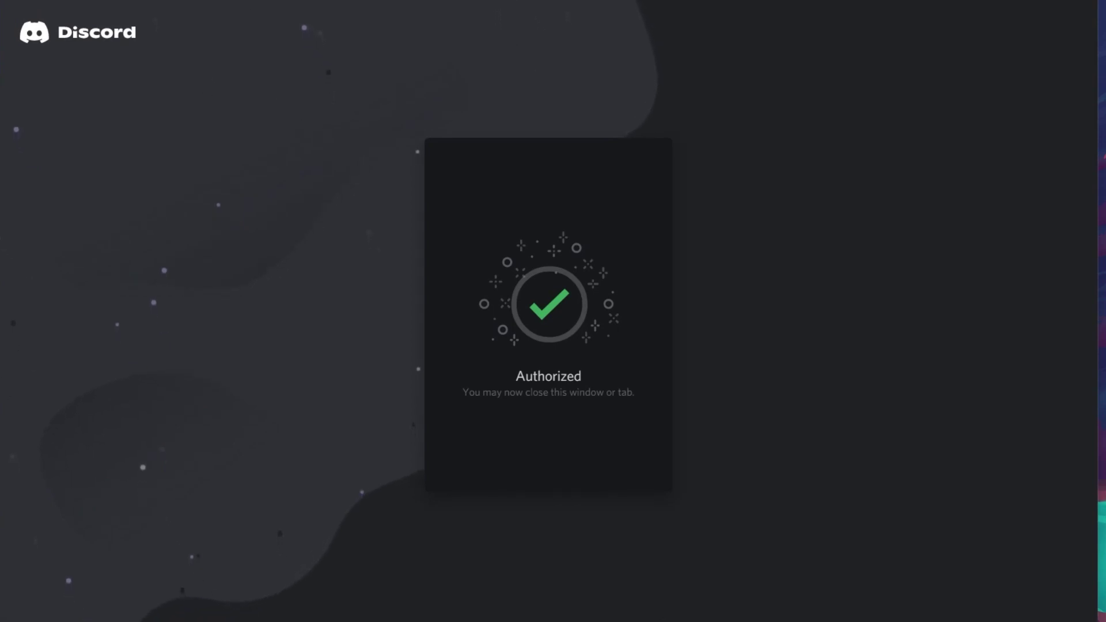
Load tickettool.xyz and open the Tech How server's panel configuration dashboard via Manage Servers.
{"action": "left_click", "coordinate": [251, 30]}
{"action": "type", "text": "tickettool.xyz"}
{"action": "key", "text": "Return"}
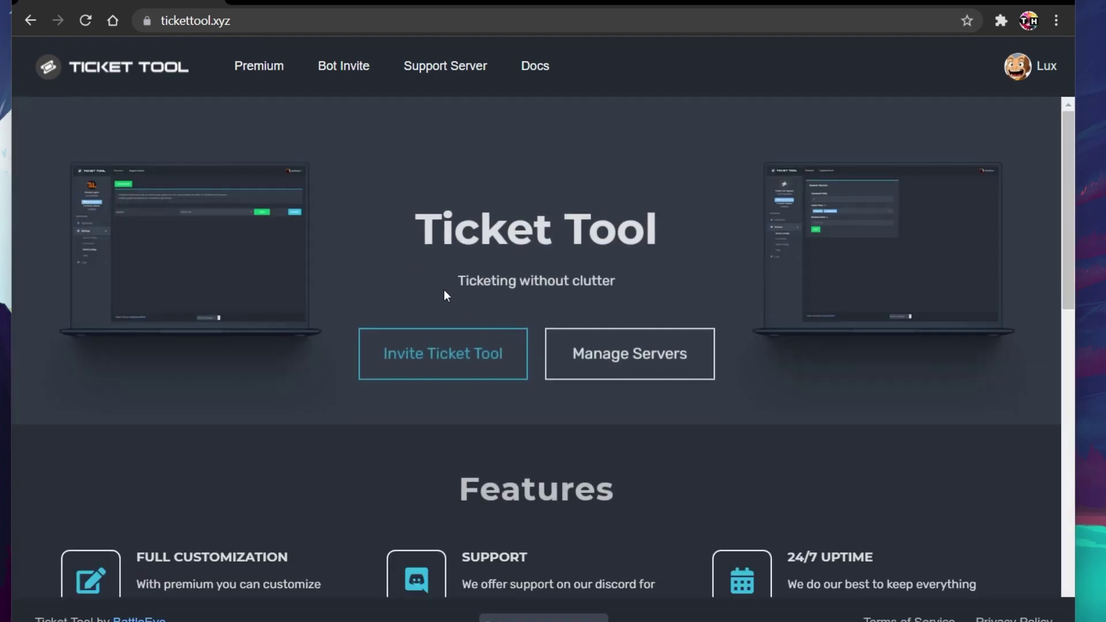
{"action": "left_click", "coordinate": [593, 358]}
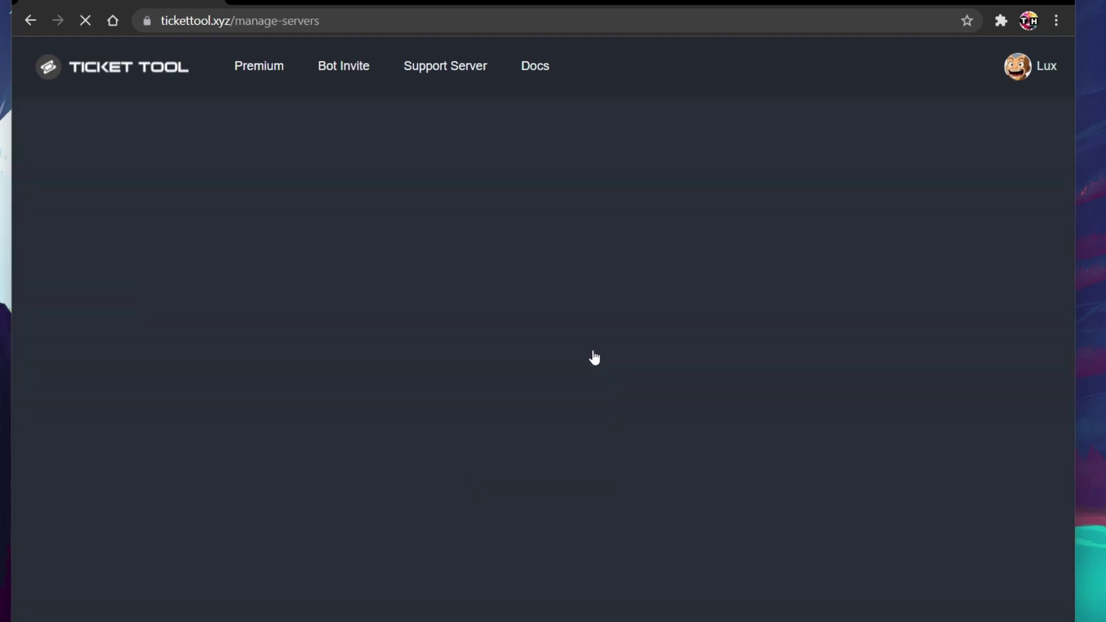
{"action": "left_click", "coordinate": [536, 273]}
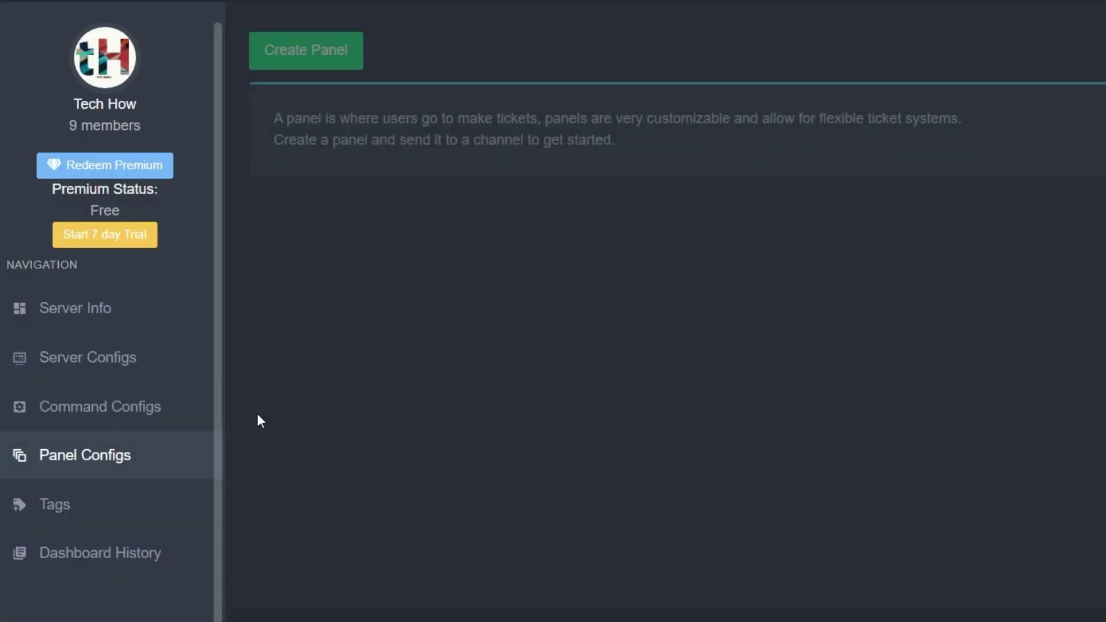
Start a new panel named Support with admin as its support team role.
{"action": "left_click", "coordinate": [284, 69]}
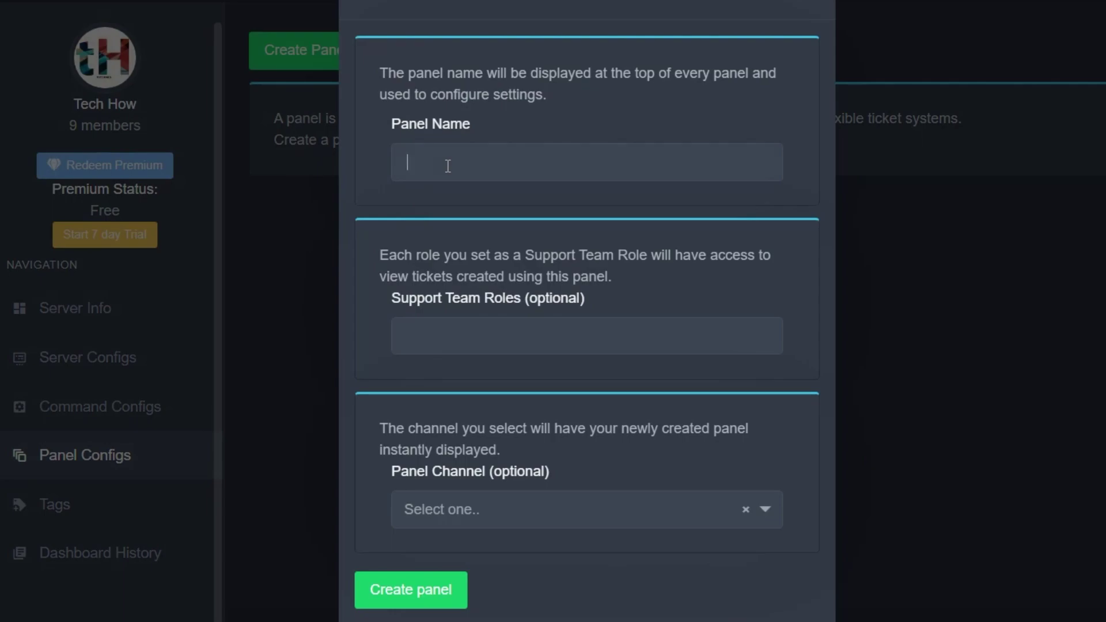
{"action": "type", "text": "Support"}
{"action": "left_click", "coordinate": [446, 325]}
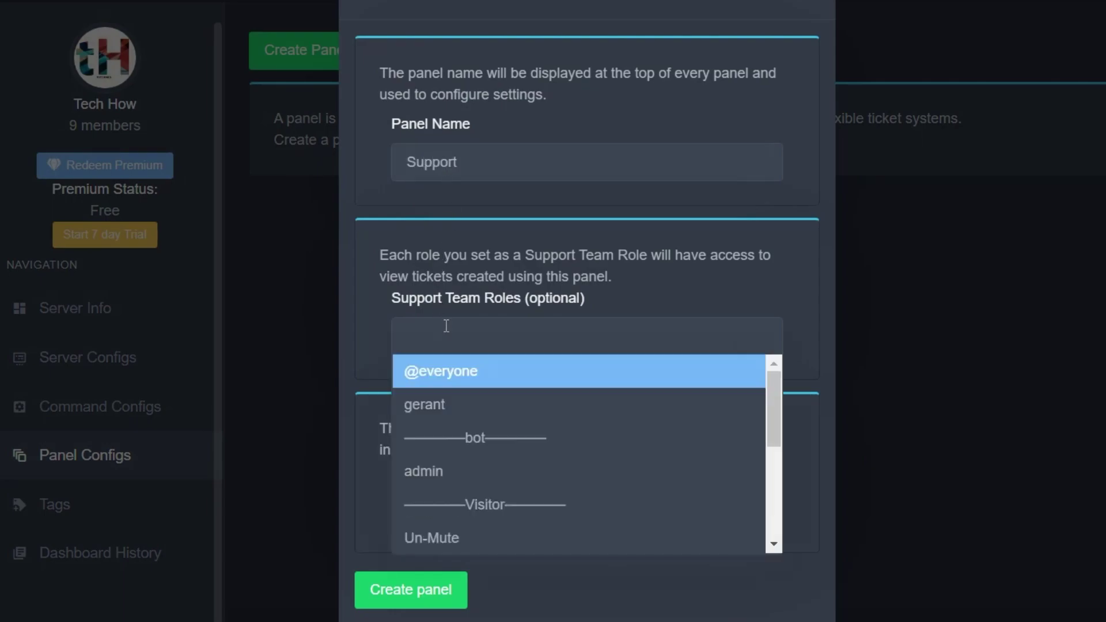
{"action": "left_click", "coordinate": [444, 470]}
{"action": "left_click", "coordinate": [353, 410]}
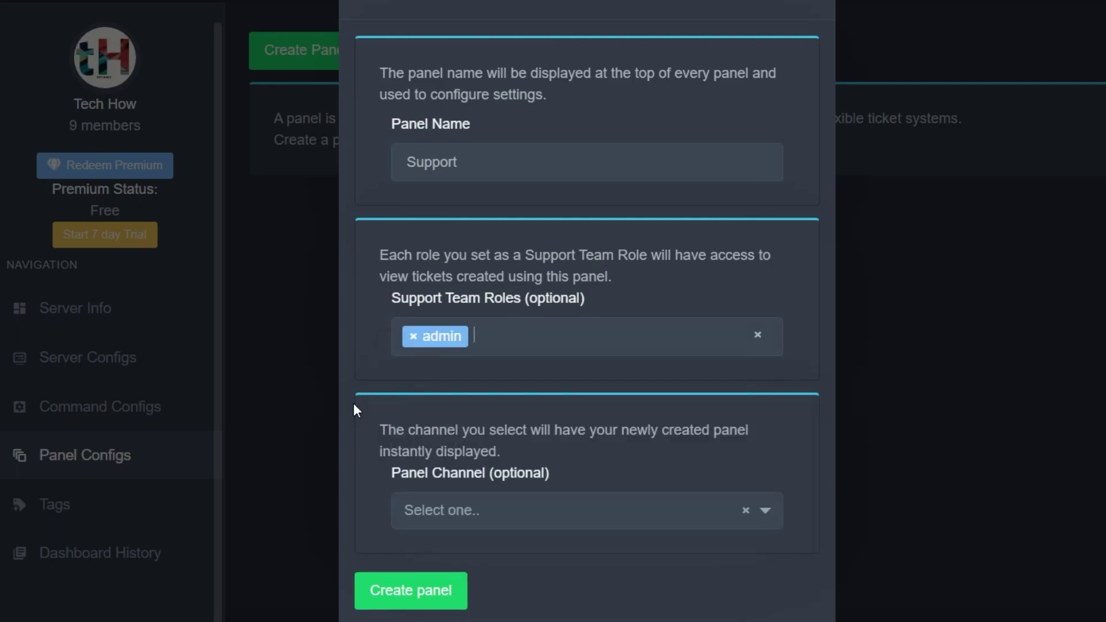
Set the panel channel to support-tickets, replacing the mistaken announcements choice.
{"action": "left_click", "coordinate": [435, 511]}
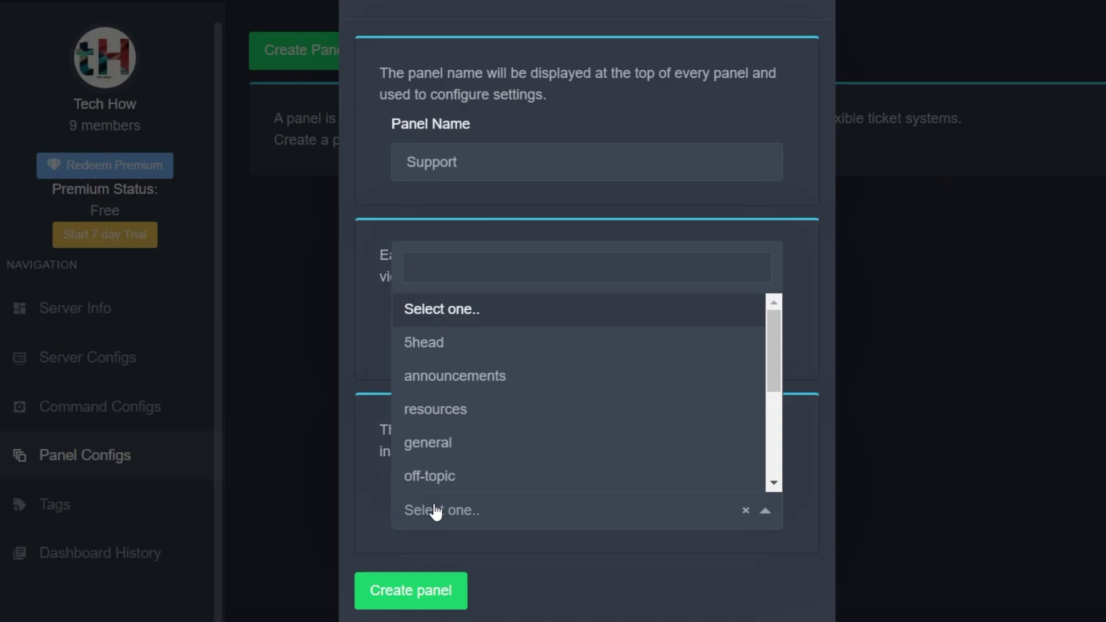
{"action": "left_click", "coordinate": [427, 380]}
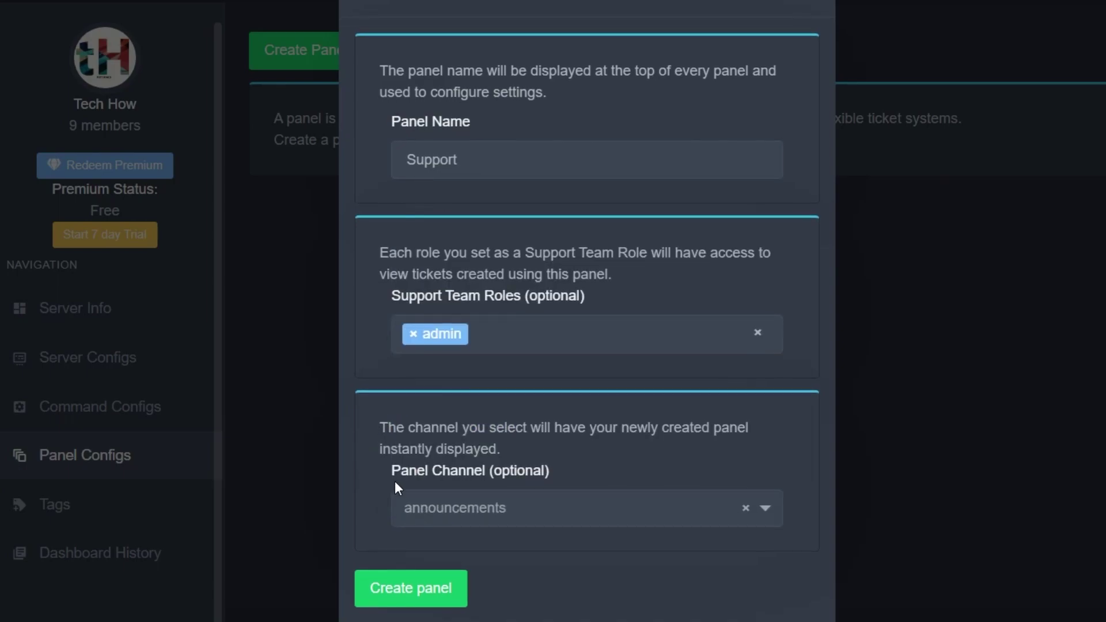
{"action": "left_click", "coordinate": [443, 510]}
{"action": "left_click", "coordinate": [443, 438]}
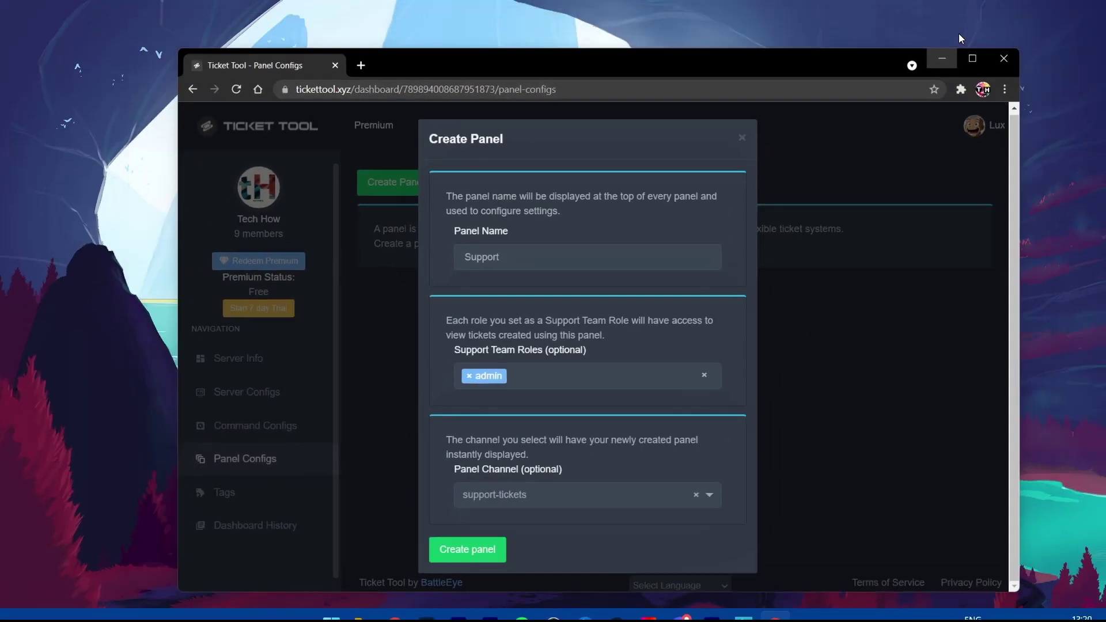
{"action": "left_click", "coordinate": [959, 34]}
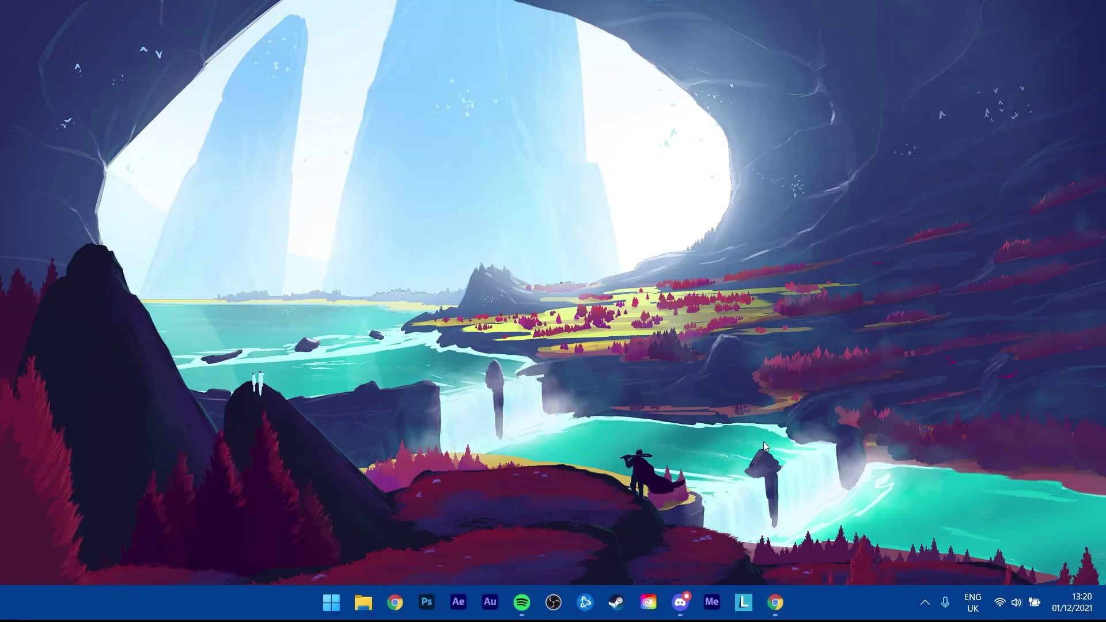
{"action": "left_click", "coordinate": [679, 602]}
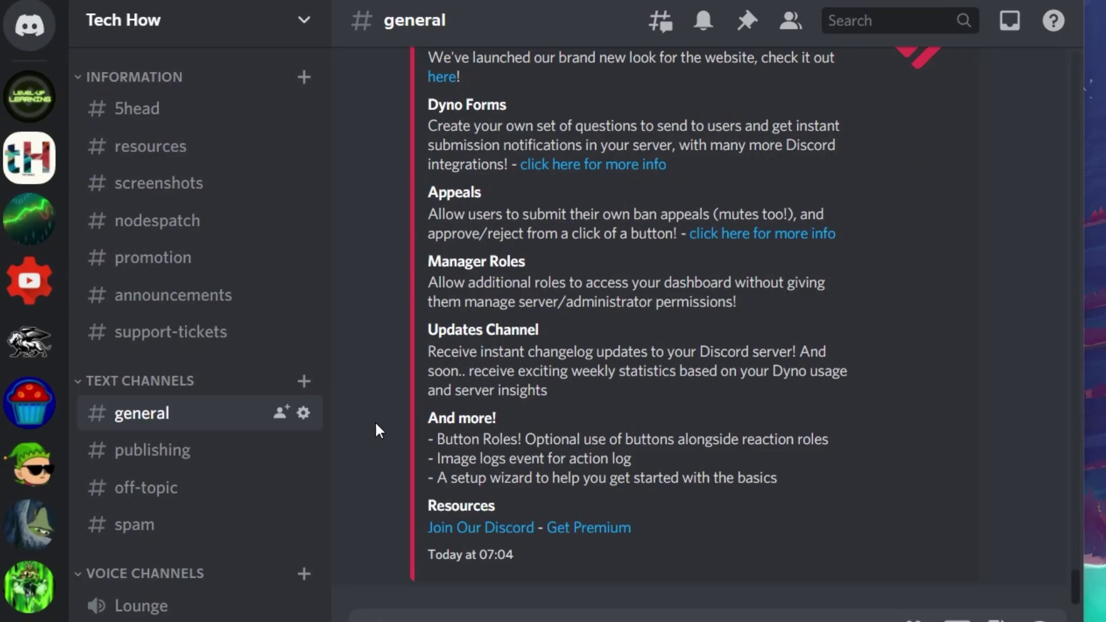
{"action": "left_click", "coordinate": [303, 76]}
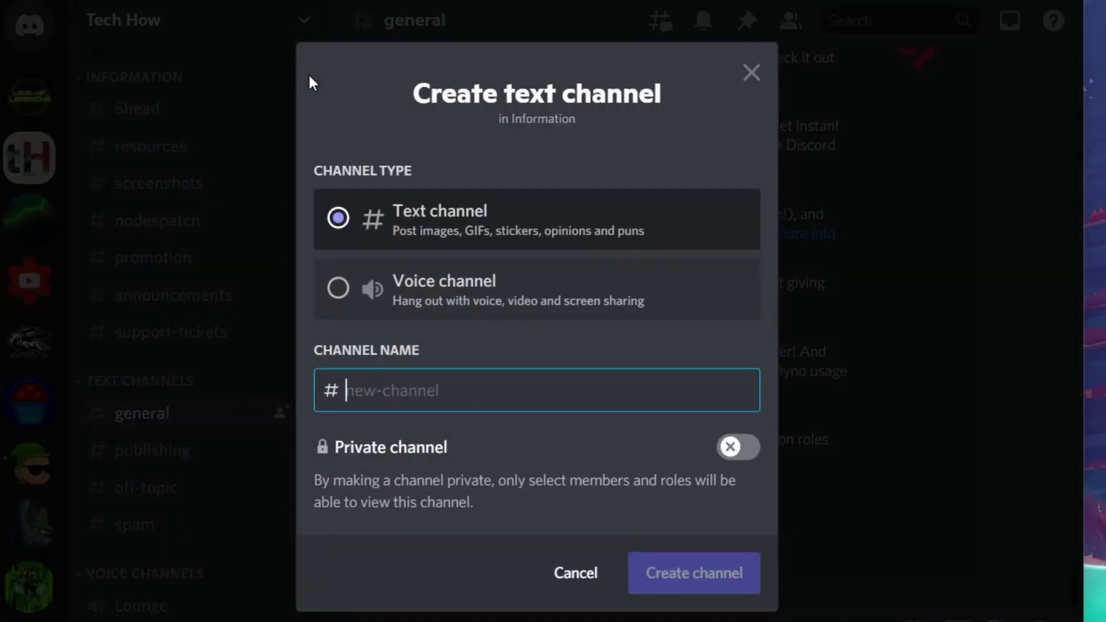
{"action": "type", "text": "su"}
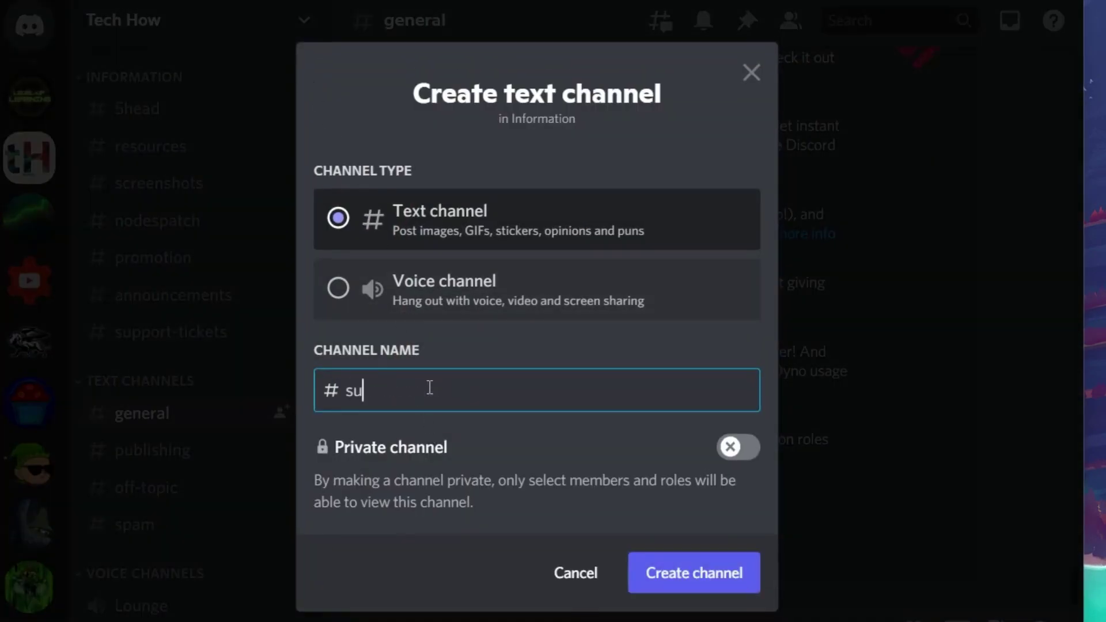
{"action": "type", "text": "pport"}
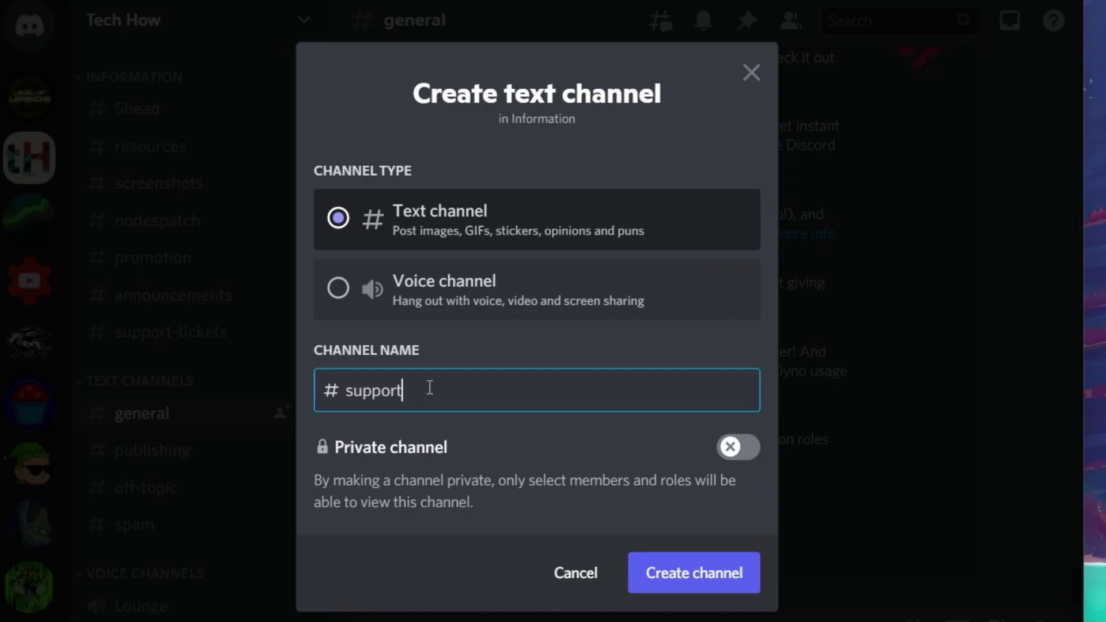
{"action": "left_click", "coordinate": [752, 75]}
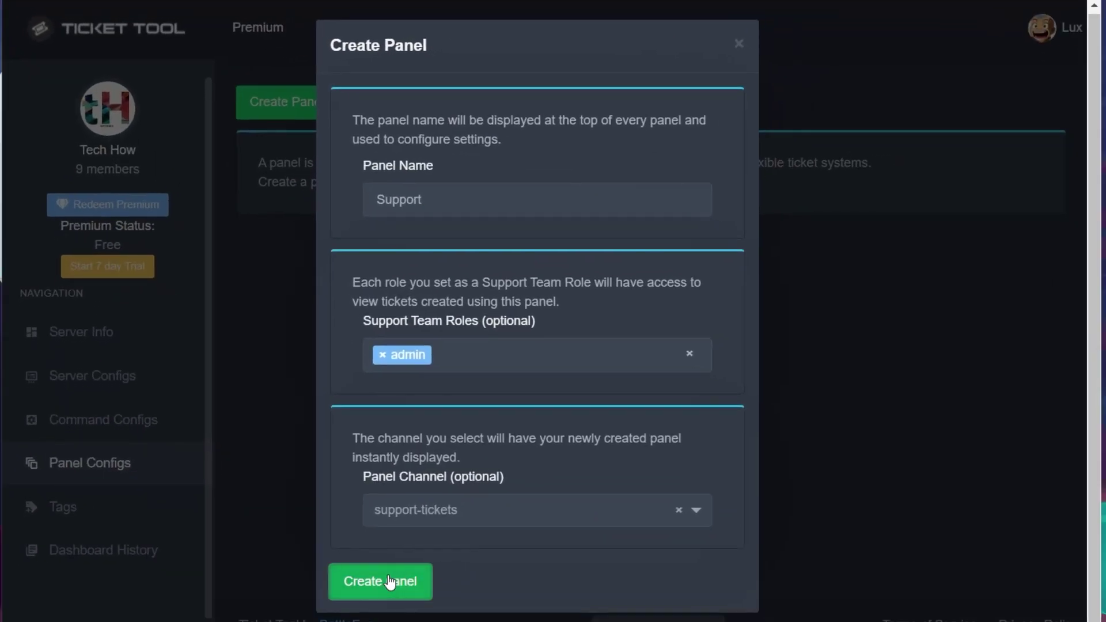
Confirm the Create Panel dialog so Support is listed as panel #1.
{"action": "left_click", "coordinate": [390, 582]}
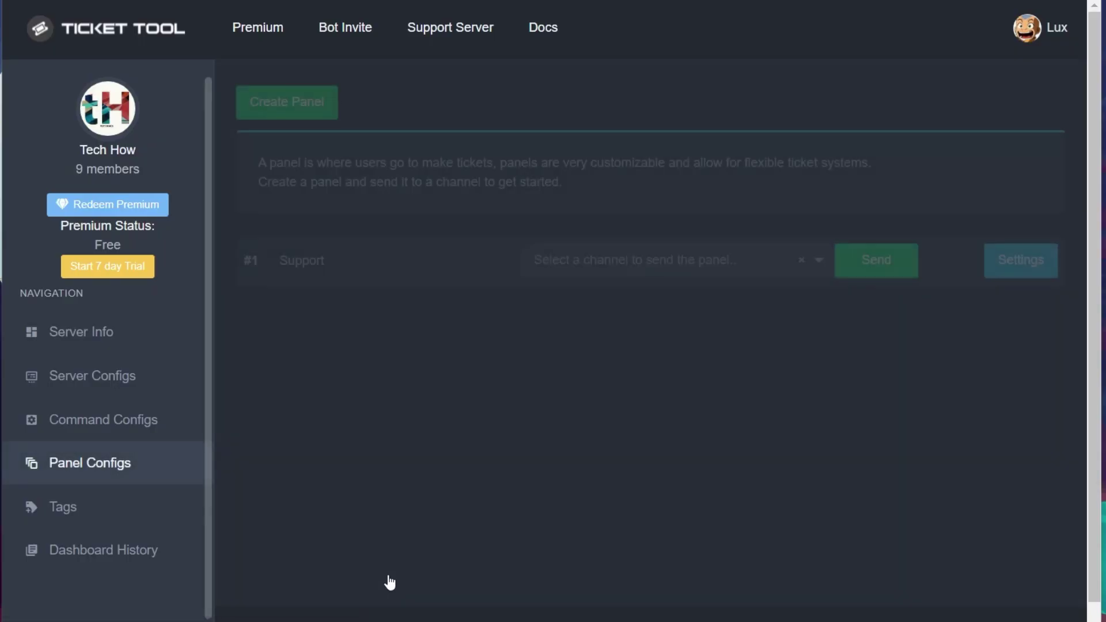
In the Support panel's general options, add gerant as a second support team role.
{"action": "left_click", "coordinate": [1019, 273]}
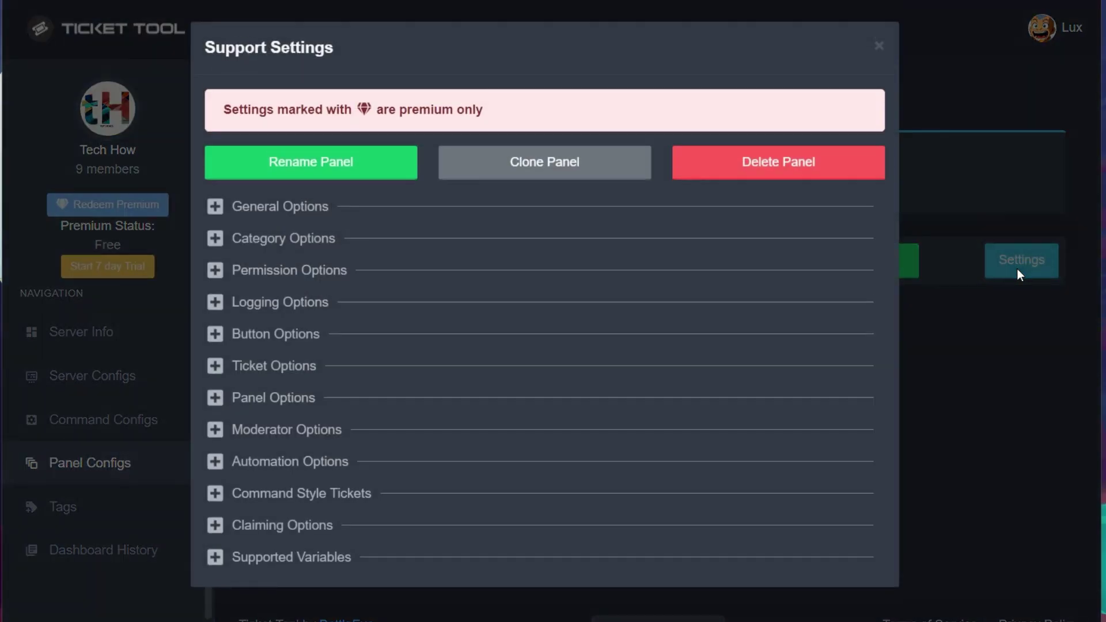
{"action": "left_click", "coordinate": [215, 207]}
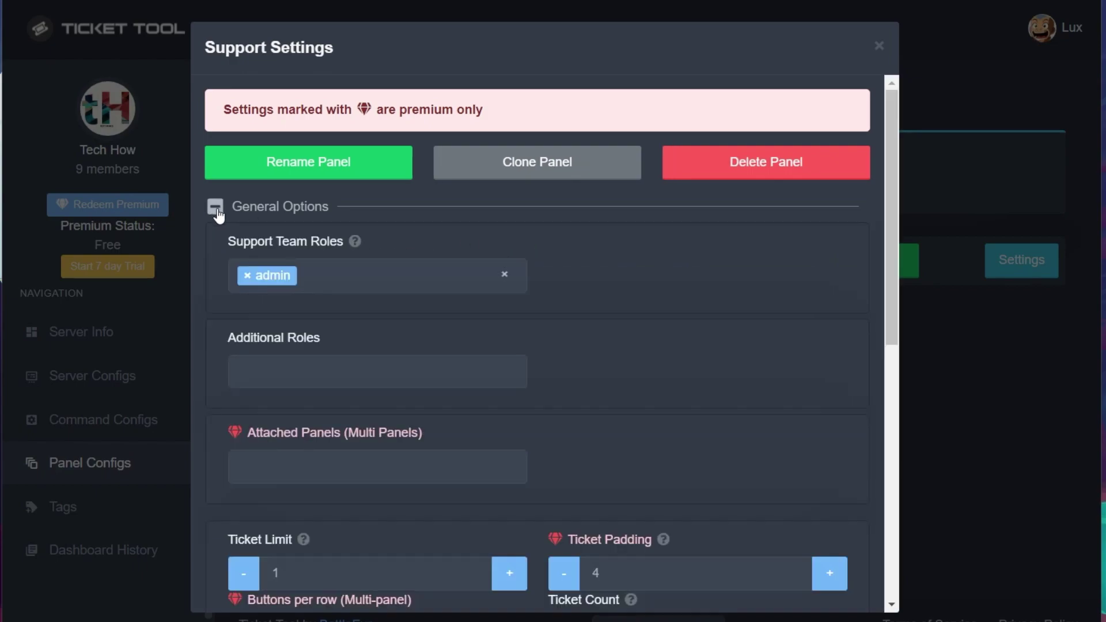
{"action": "left_click", "coordinate": [329, 280]}
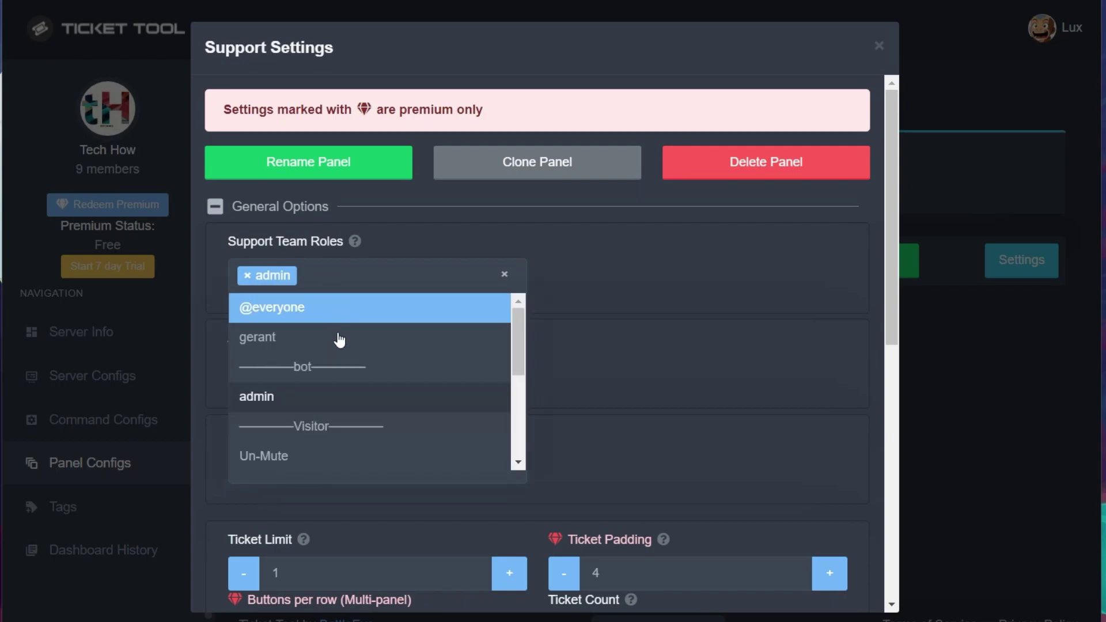
{"action": "scroll", "coordinate": [342, 428], "scroll_direction": "down", "scroll_amount": 1}
{"action": "scroll", "coordinate": [346, 428], "scroll_direction": "down", "scroll_amount": 1}
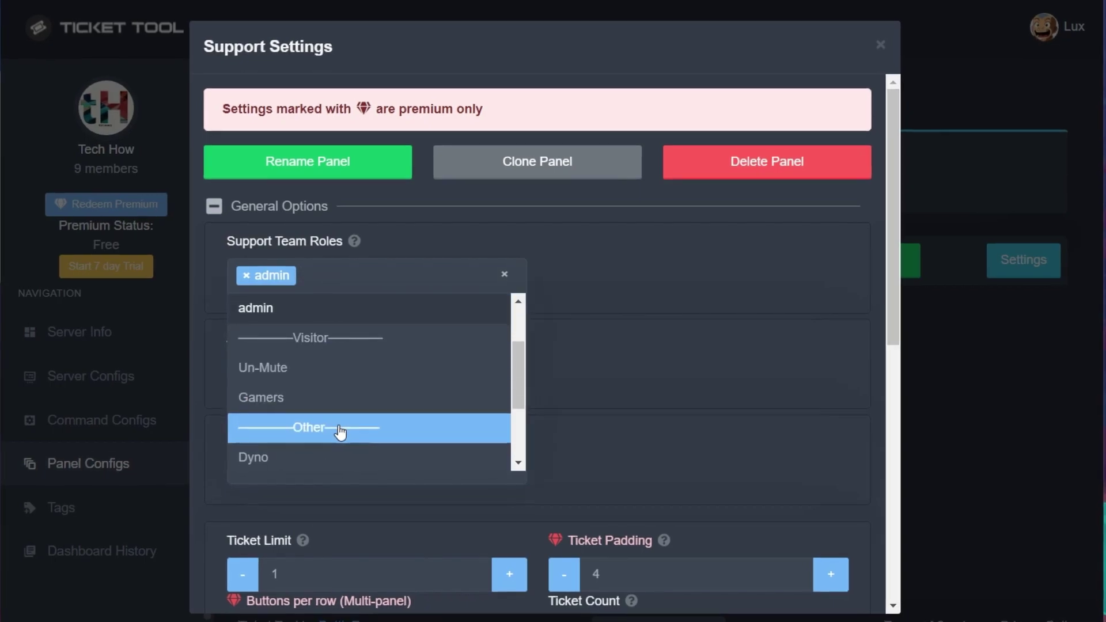
{"action": "scroll", "coordinate": [354, 432], "scroll_direction": "up", "scroll_amount": 3}
{"action": "left_click", "coordinate": [323, 339]}
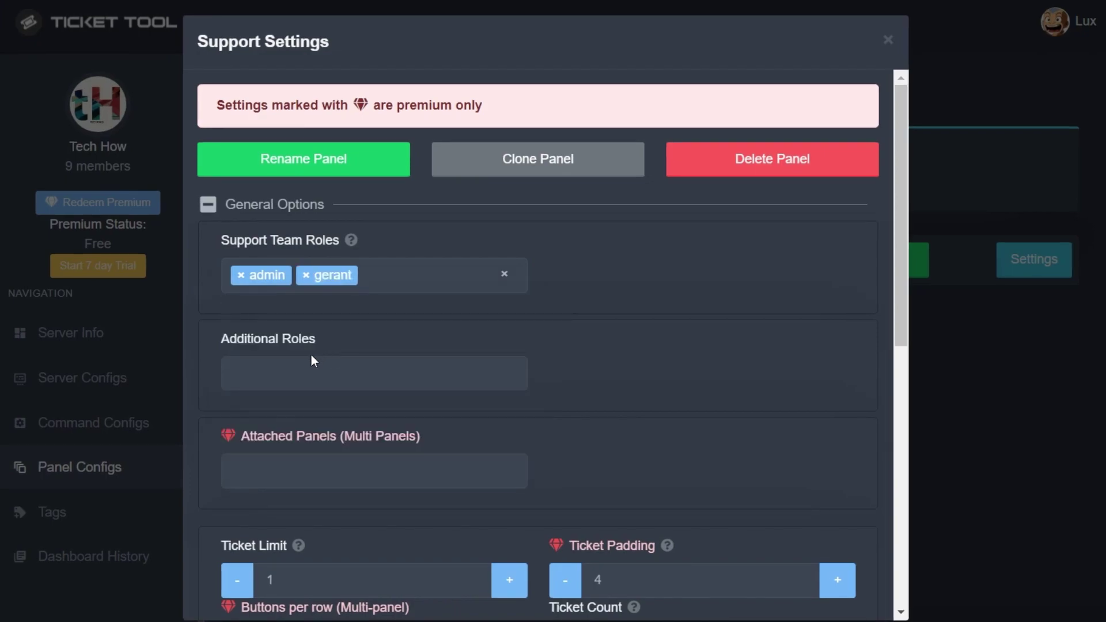
Add Ticket Tool as an additional role, raise the ticket limit to 2, and save.
{"action": "left_click", "coordinate": [257, 371]}
{"action": "scroll", "coordinate": [302, 471], "scroll_direction": "down", "scroll_amount": 1}
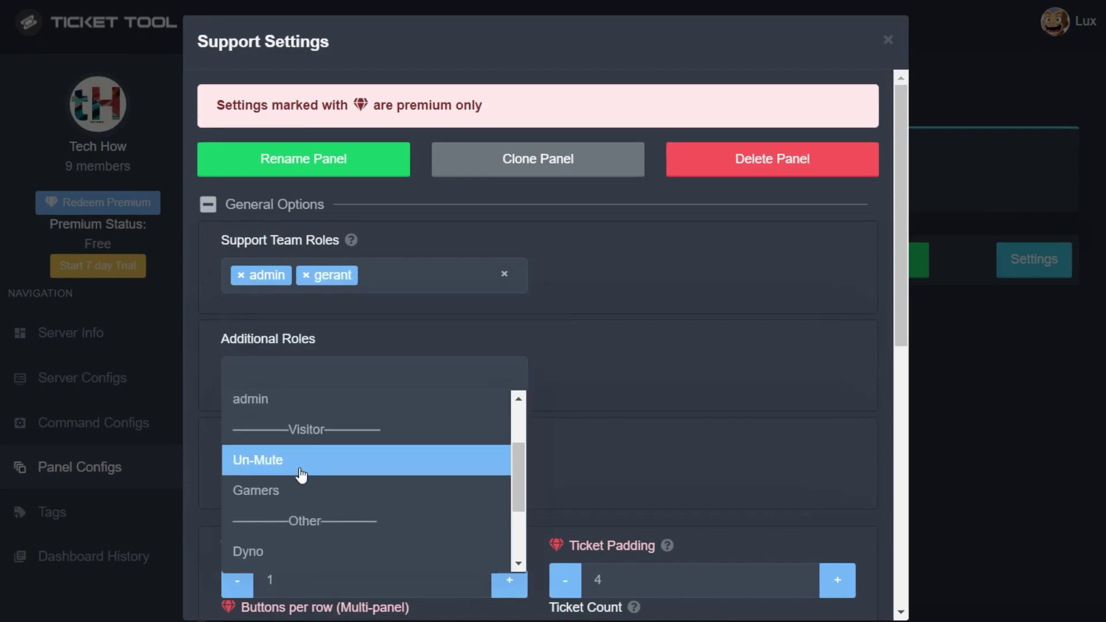
{"action": "scroll", "coordinate": [301, 473], "scroll_direction": "down", "scroll_amount": 1}
{"action": "left_click", "coordinate": [300, 494]}
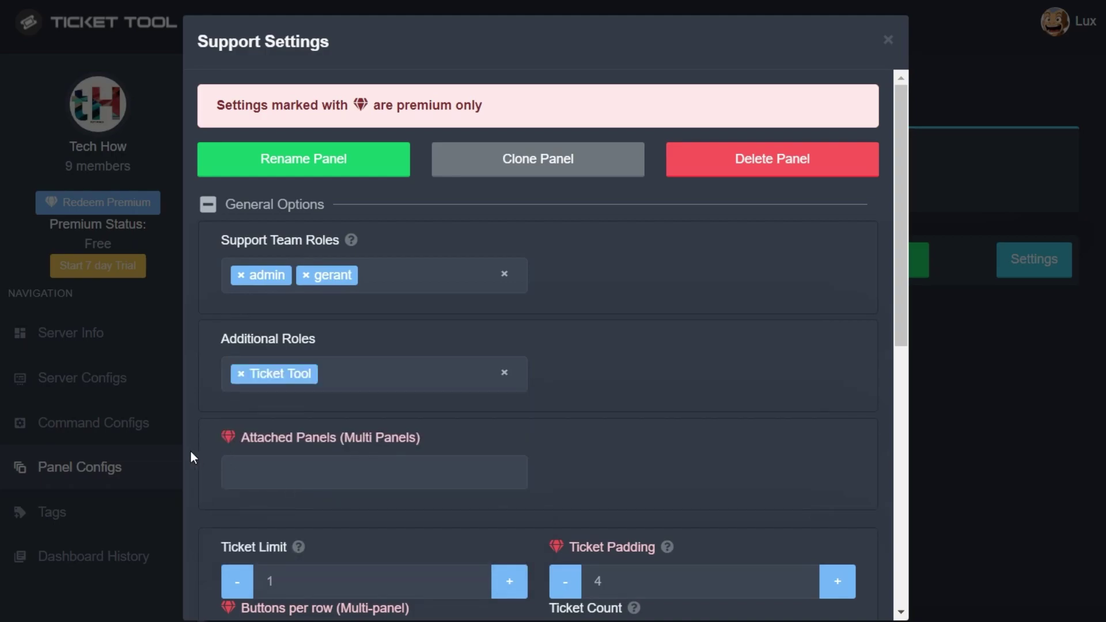
{"action": "scroll", "coordinate": [190, 450], "scroll_direction": "down", "scroll_amount": 1}
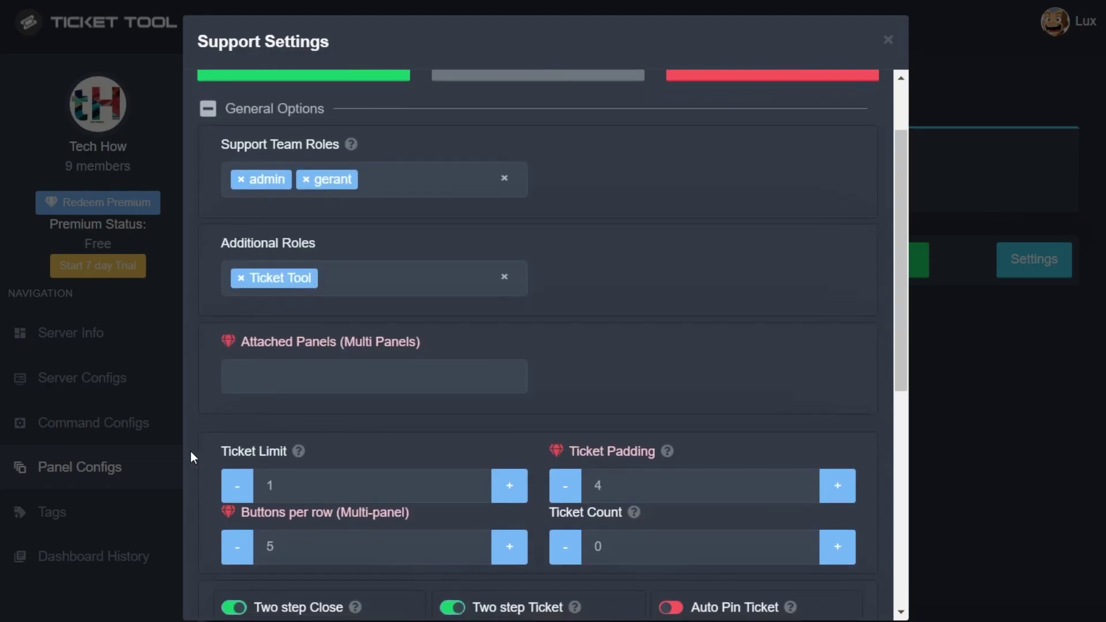
{"action": "scroll", "coordinate": [190, 450], "scroll_direction": "down", "scroll_amount": 2}
{"action": "left_click", "coordinate": [505, 399]}
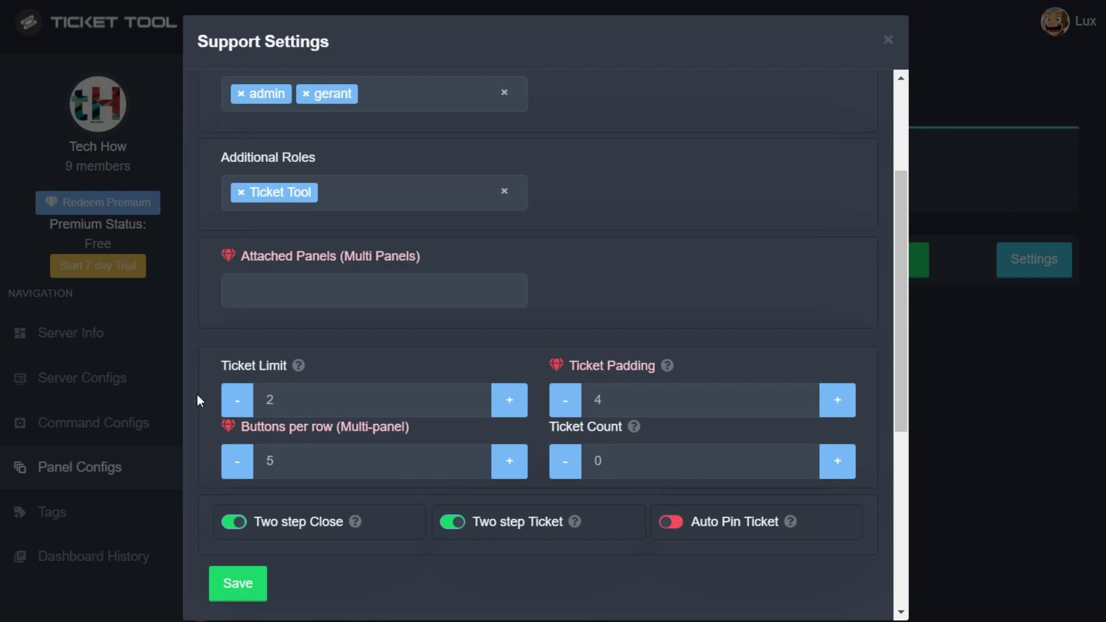
{"action": "scroll", "coordinate": [197, 396], "scroll_direction": "down", "scroll_amount": 1}
{"action": "left_click", "coordinate": [231, 486]}
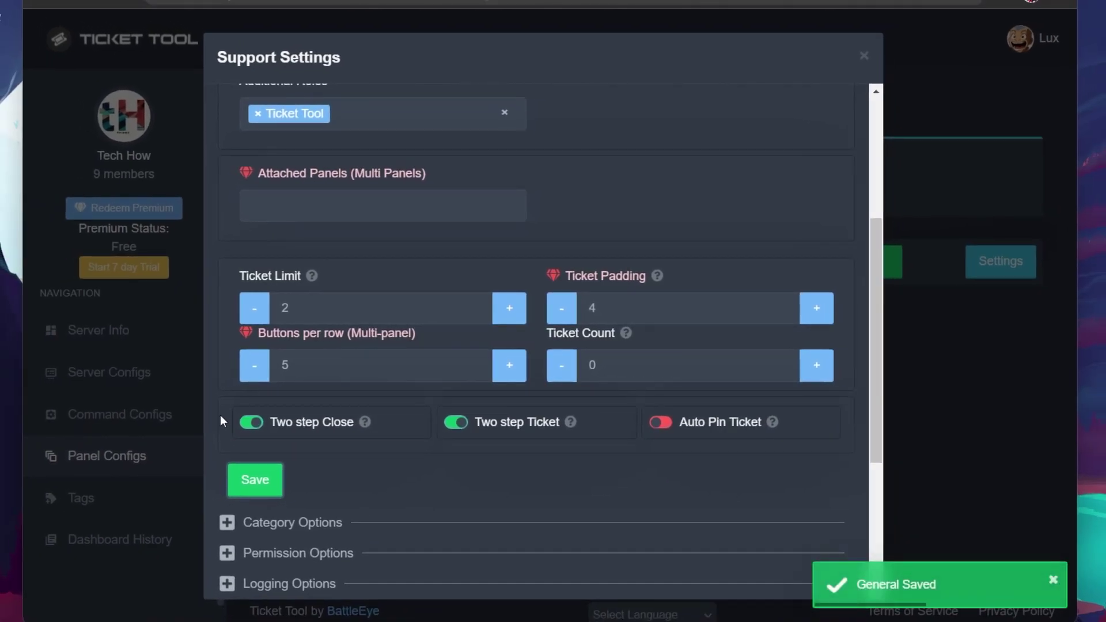
{"action": "scroll", "coordinate": [221, 420], "scroll_direction": "up", "scroll_amount": 3}
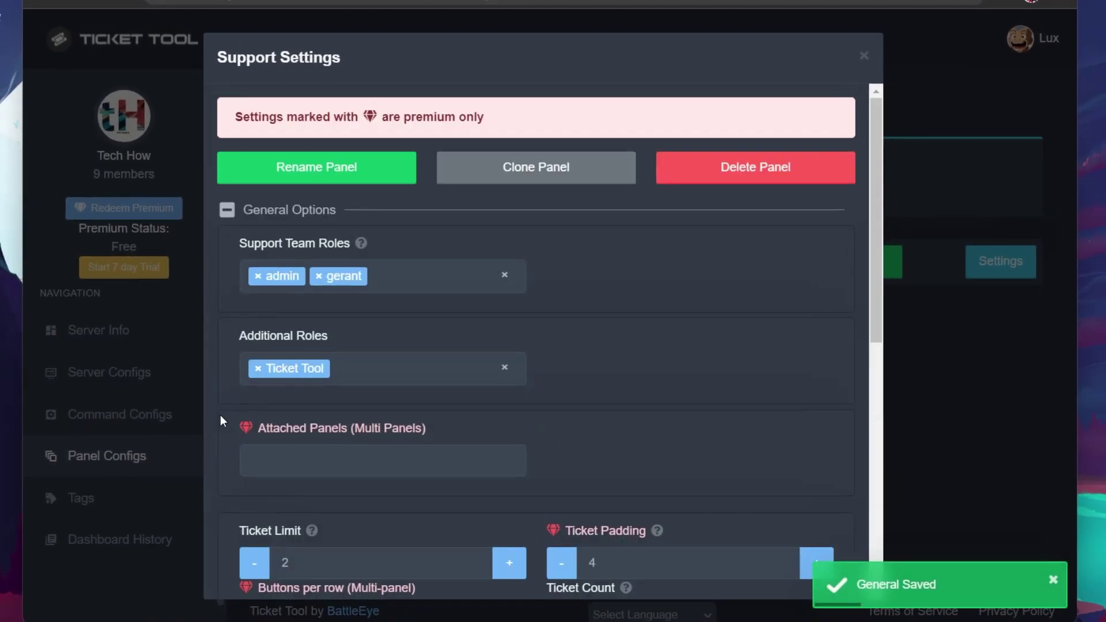
Choose Information for both Category Open and Category Closed, then check the category in Discord.
{"action": "left_click", "coordinate": [226, 212]}
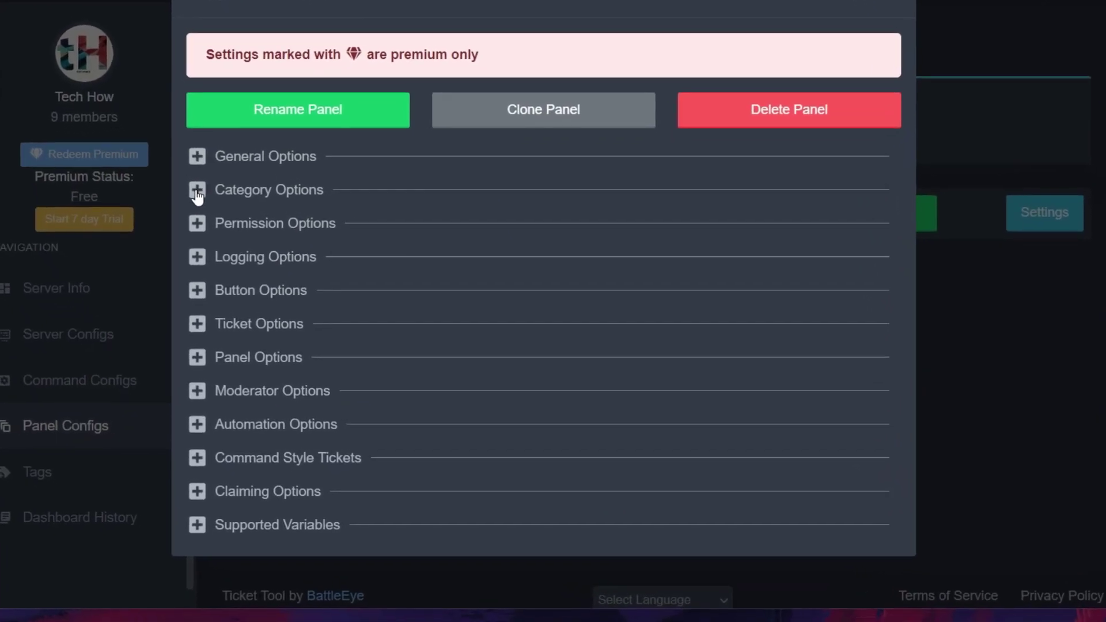
{"action": "left_click", "coordinate": [197, 192]}
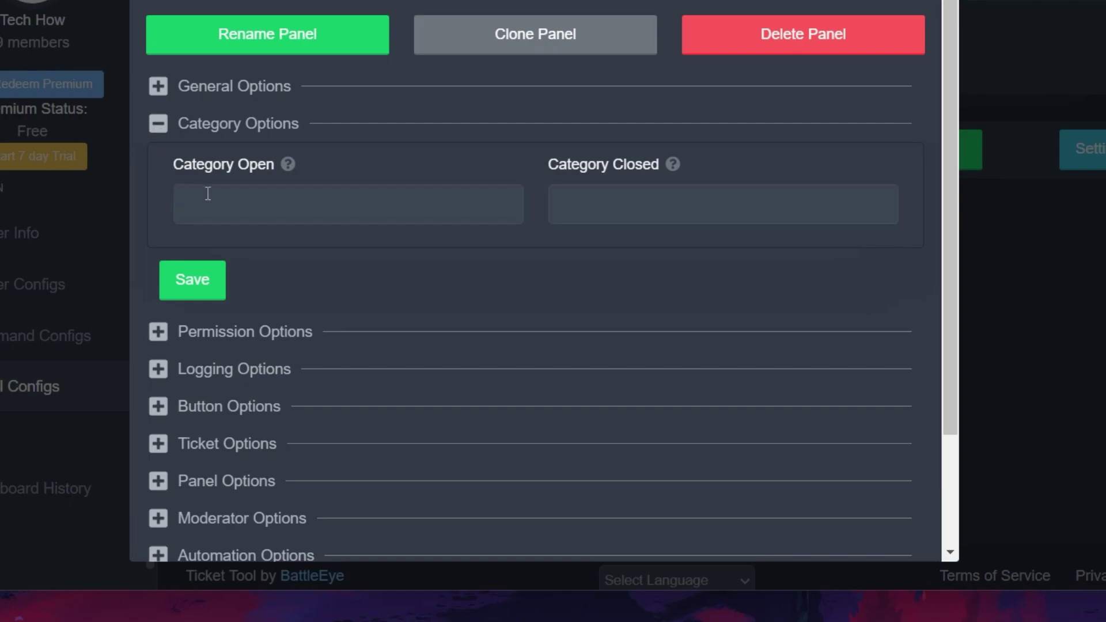
{"action": "left_click", "coordinate": [273, 195]}
{"action": "left_click", "coordinate": [275, 274]}
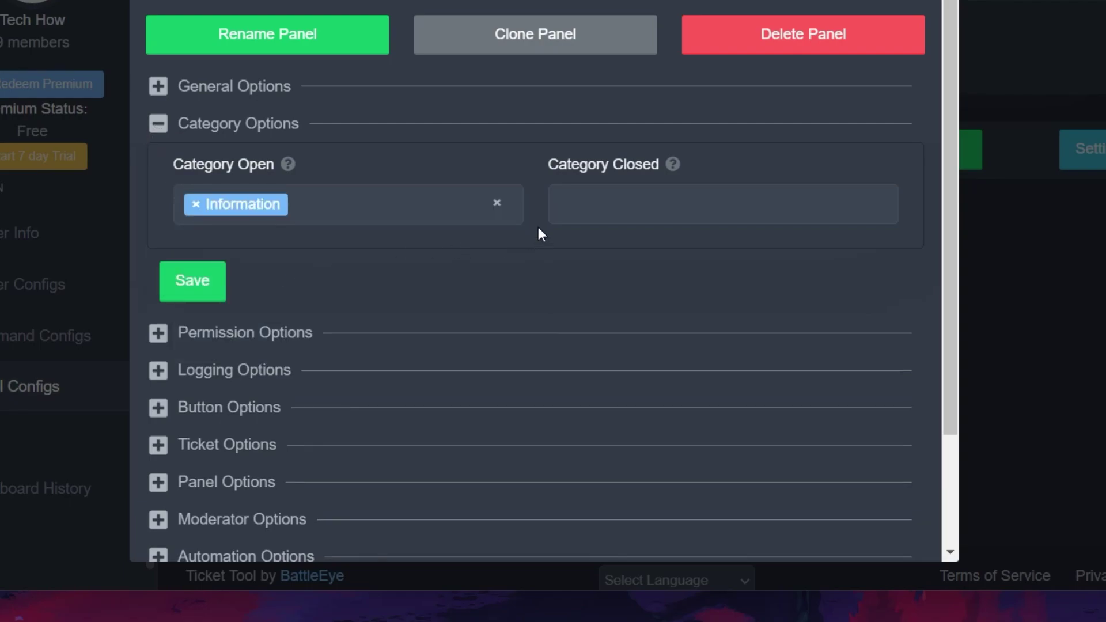
{"action": "left_click", "coordinate": [576, 208]}
{"action": "left_click", "coordinate": [588, 275]}
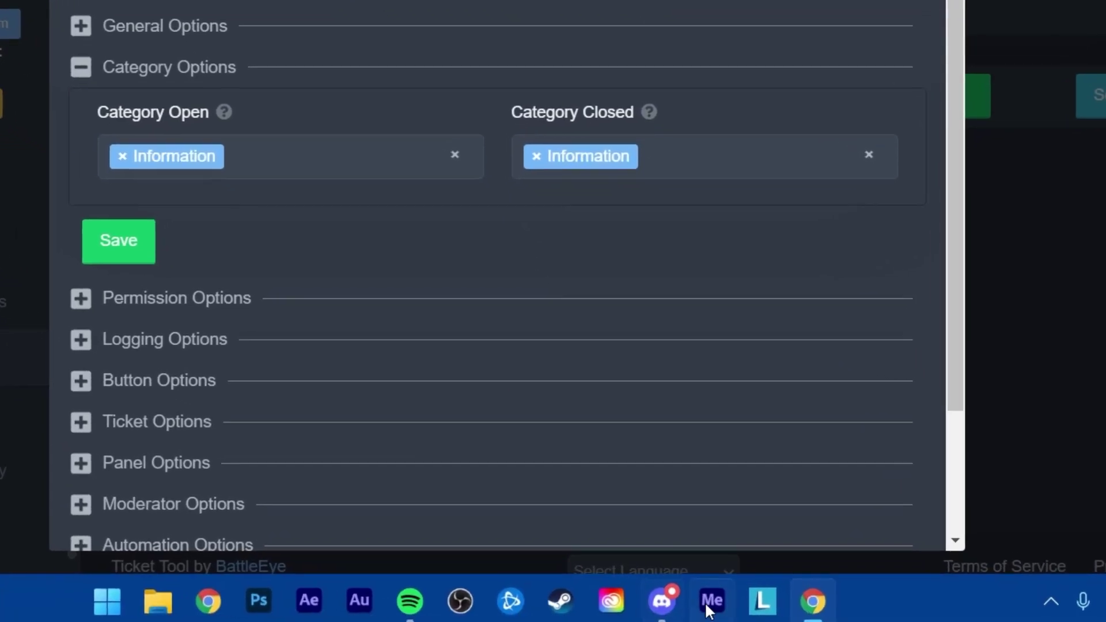
{"action": "left_click", "coordinate": [646, 593]}
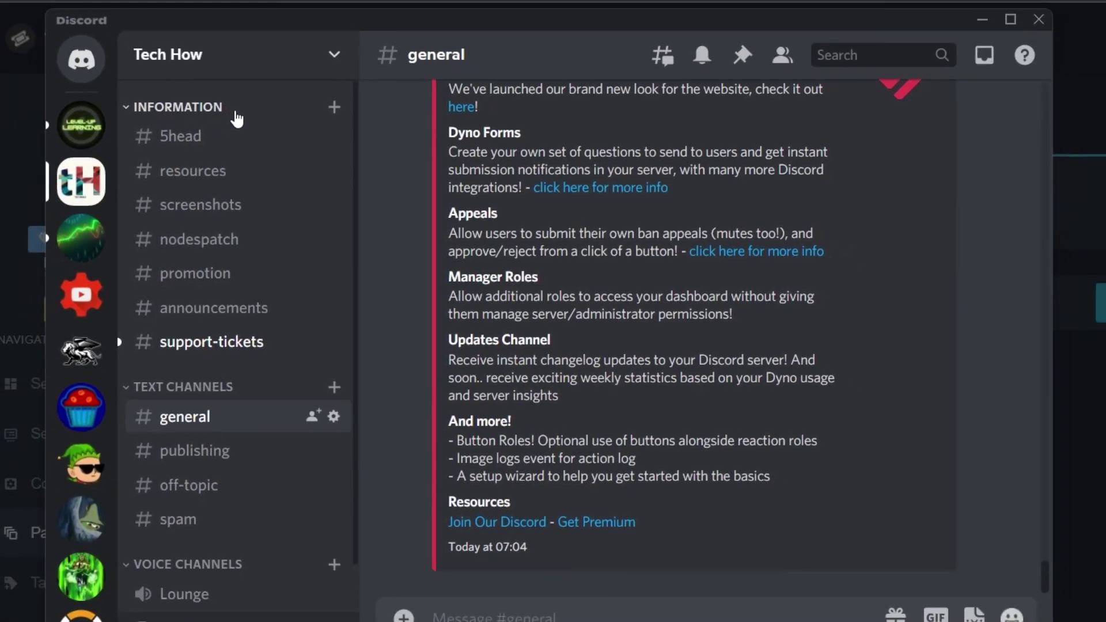
Back from Discord, collapse Category Options and expand the Ticket Options section.
{"action": "left_click", "coordinate": [981, 20]}
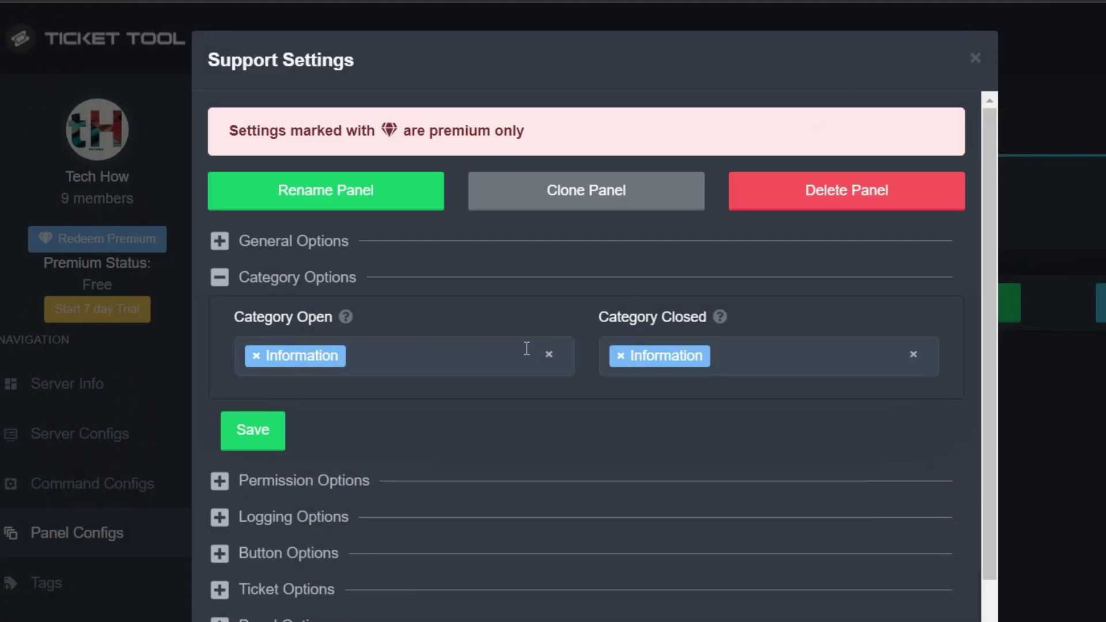
{"action": "left_click", "coordinate": [221, 279]}
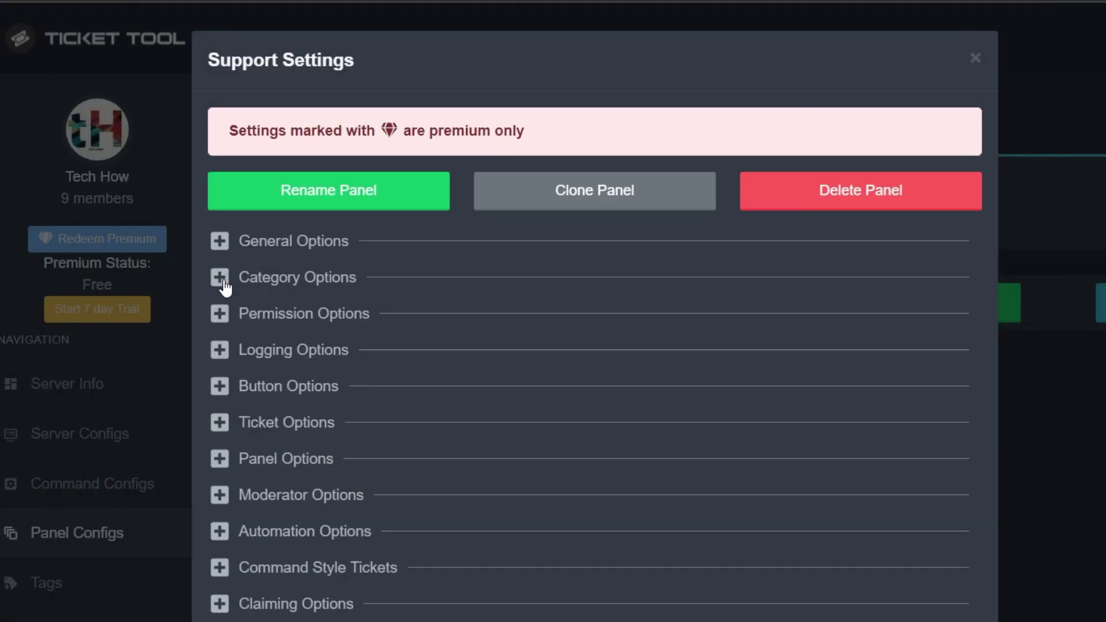
{"action": "left_click", "coordinate": [221, 423]}
{"action": "scroll", "coordinate": [248, 531], "scroll_direction": "down", "scroll_amount": 1}
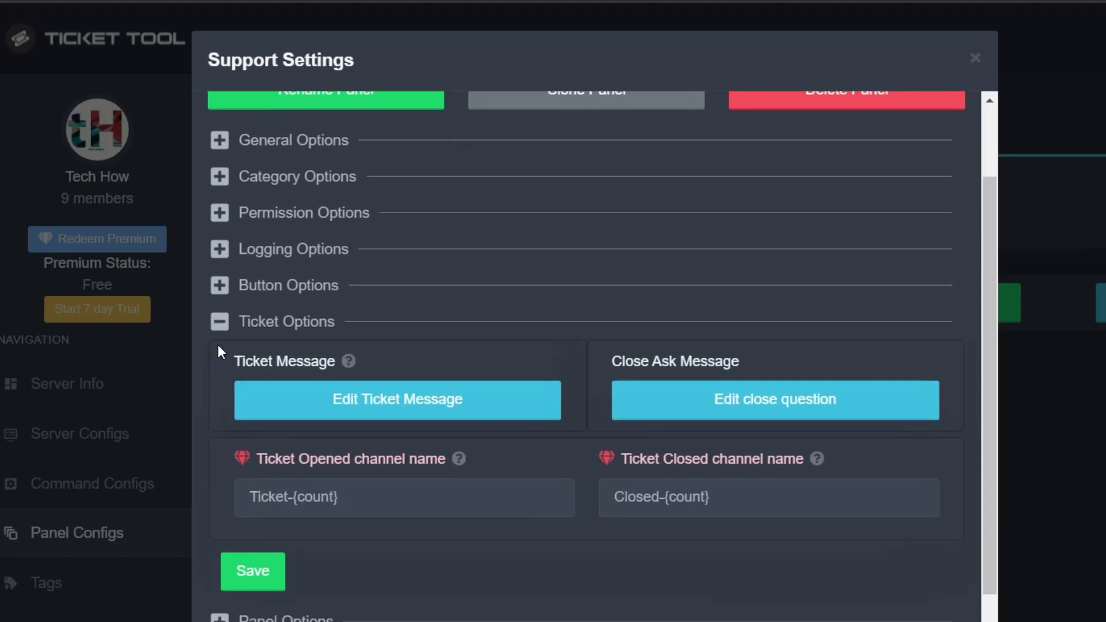
{"action": "left_click", "coordinate": [219, 322]}
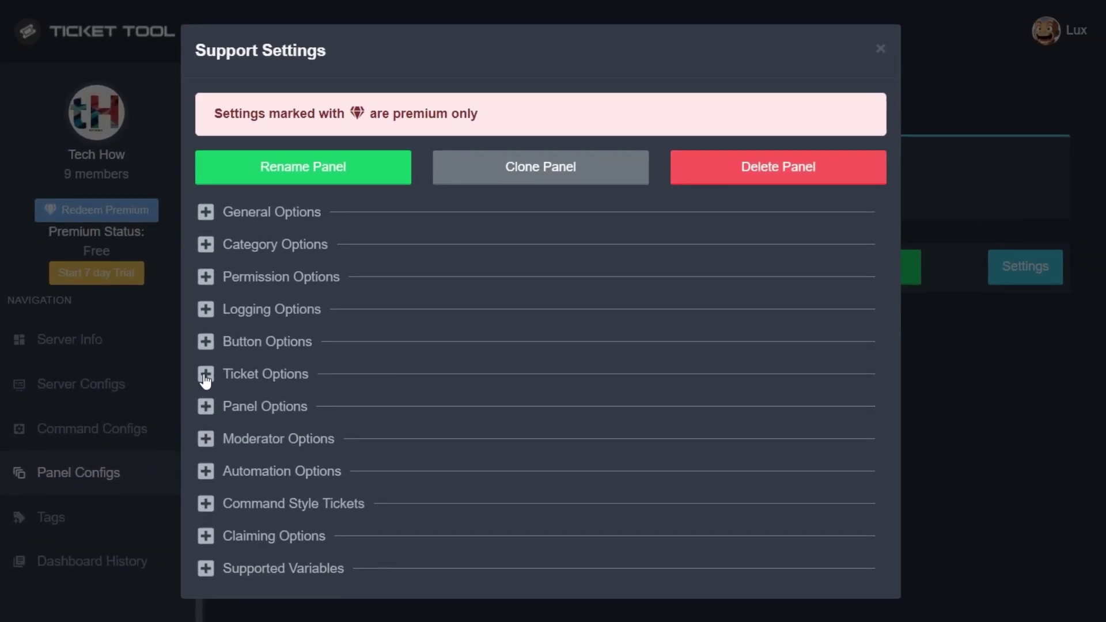
{"action": "left_click", "coordinate": [206, 378]}
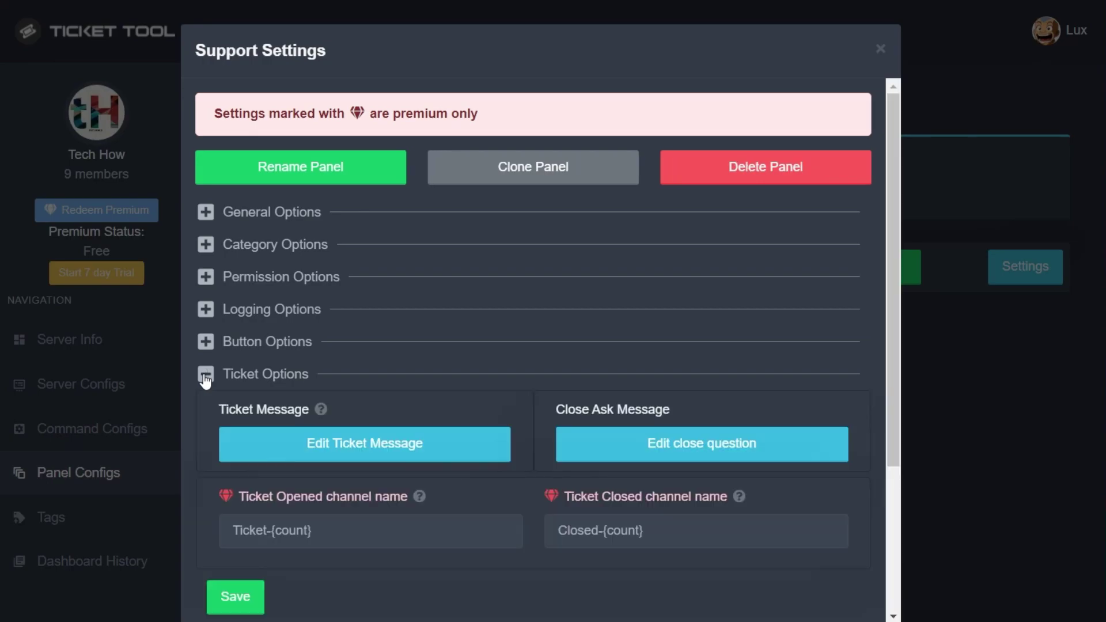
Change the ticket message to '{user} Welcome! We will try to resolve your ticket ...' and save.
{"action": "left_click", "coordinate": [280, 433]}
{"action": "type", "text": "{user} Welcome!"}
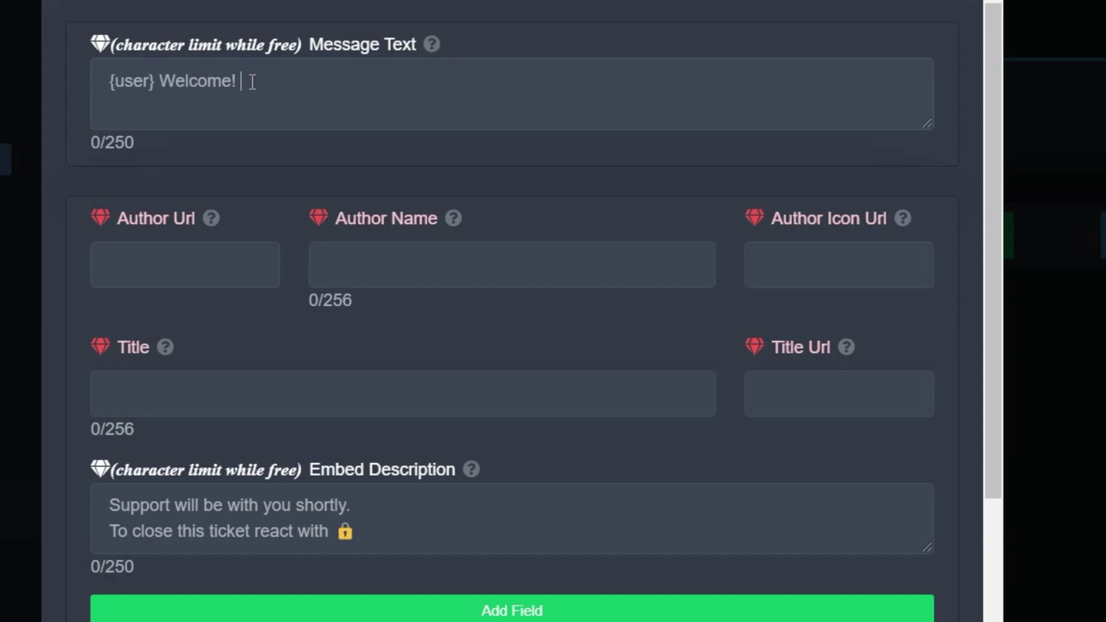
{"action": "type", "text": "We will t"}
{"action": "type", "text": "ry to re"}
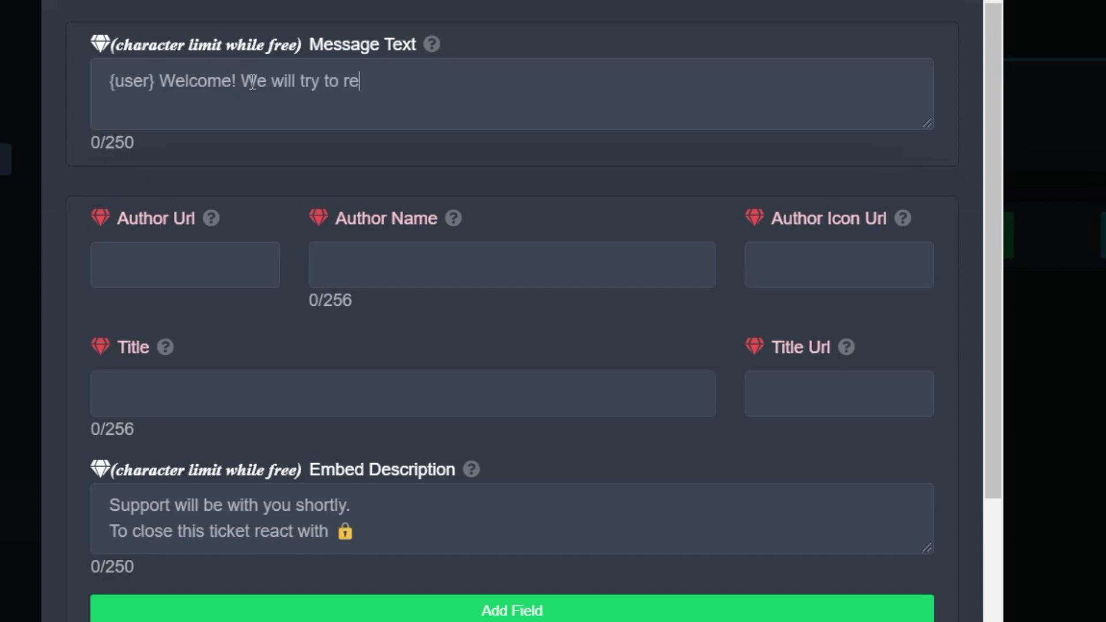
{"action": "type", "text": "solve your ticket ..."}
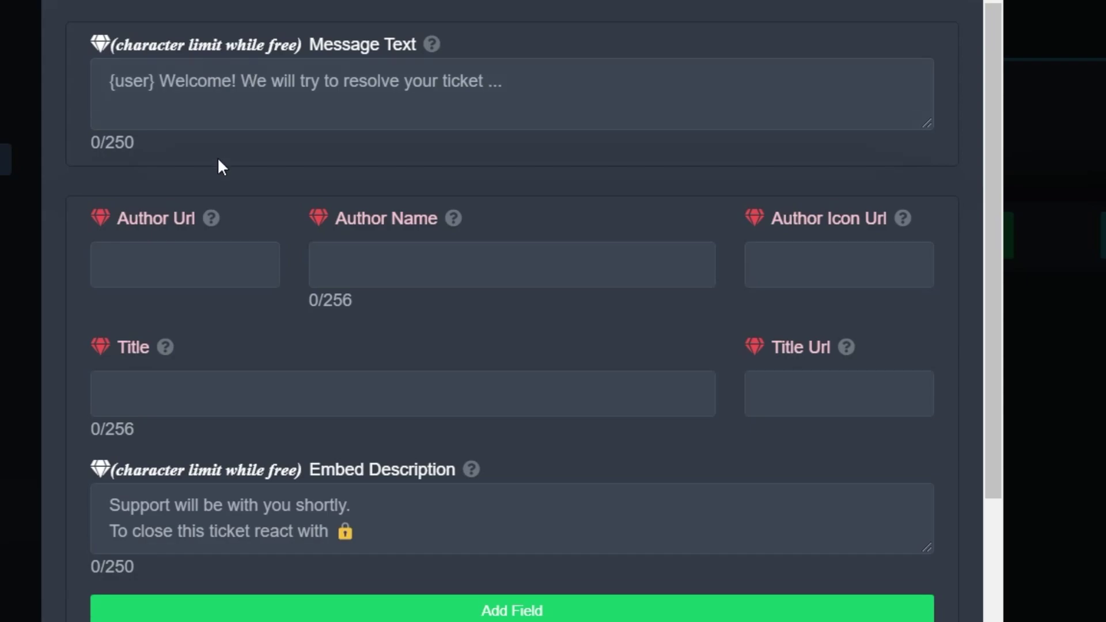
{"action": "scroll", "coordinate": [217, 156], "scroll_direction": "down", "scroll_amount": 2}
{"action": "scroll", "coordinate": [219, 182], "scroll_direction": "down", "scroll_amount": 2}
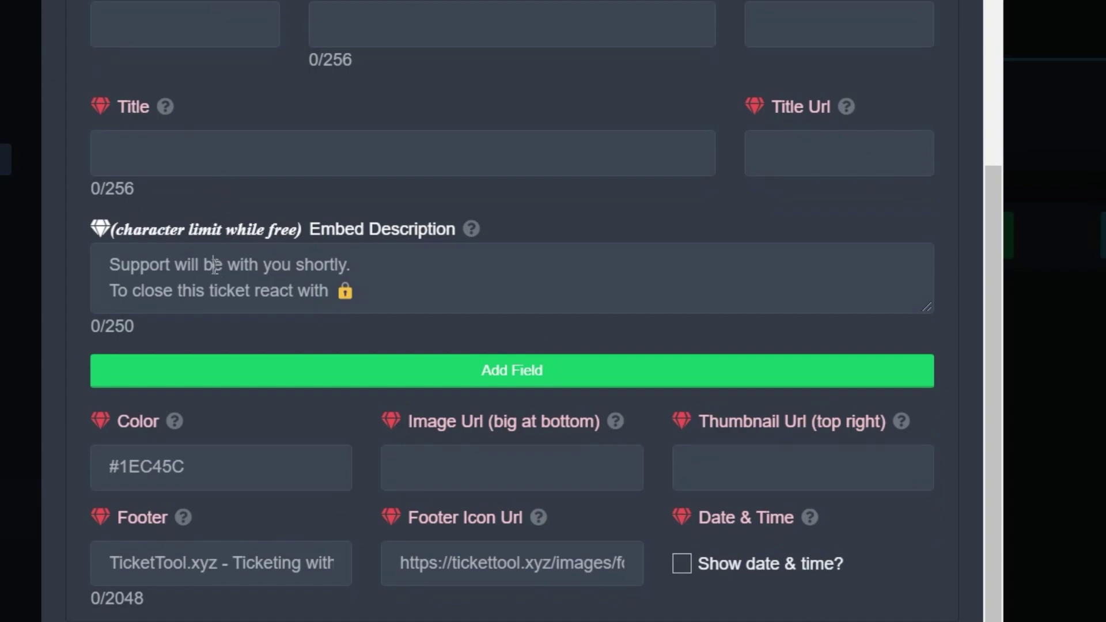
{"action": "left_click_drag", "start_coordinate": [392, 287], "coordinate": [92, 285]}
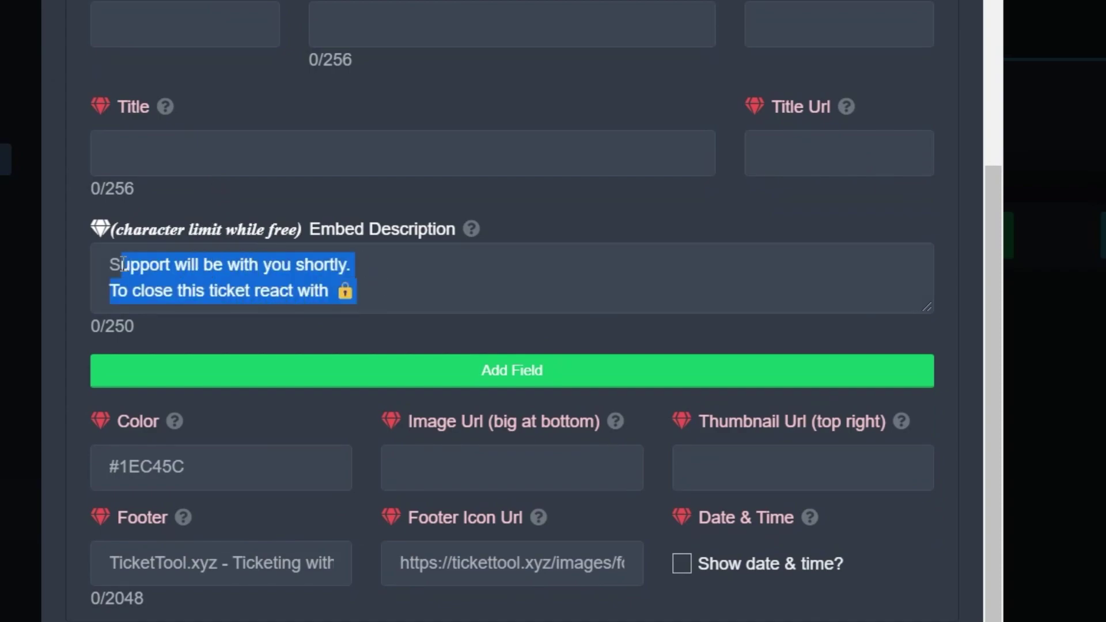
{"action": "left_click", "coordinate": [93, 298]}
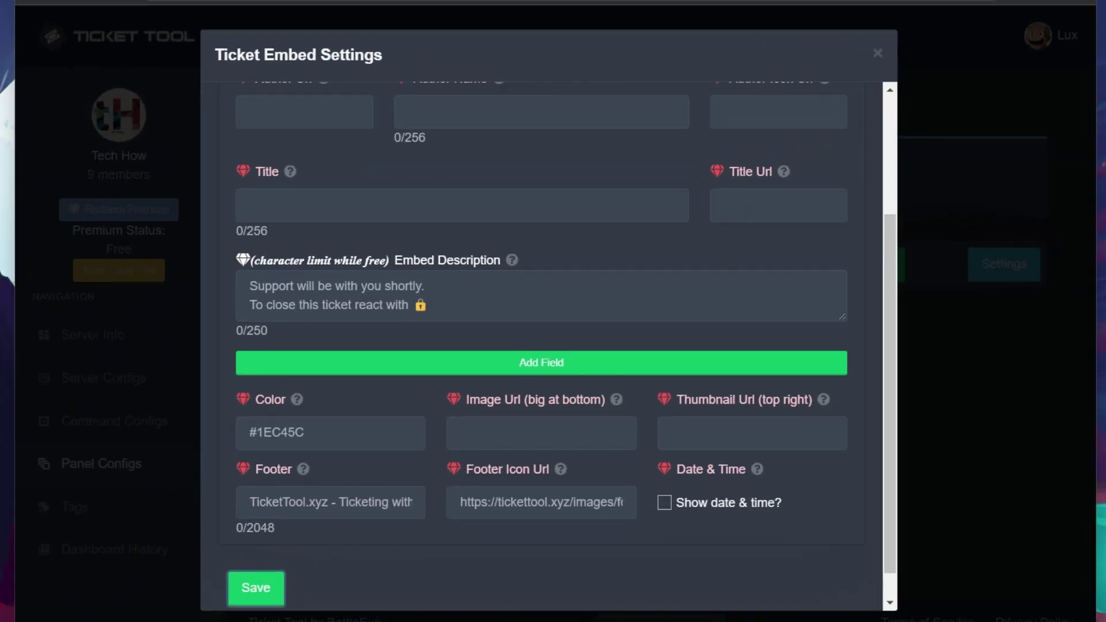
{"action": "left_click", "coordinate": [255, 588]}
Switch to Discord and view the Support panel message in #support-tickets.
{"action": "key", "text": "alt+Tab"}
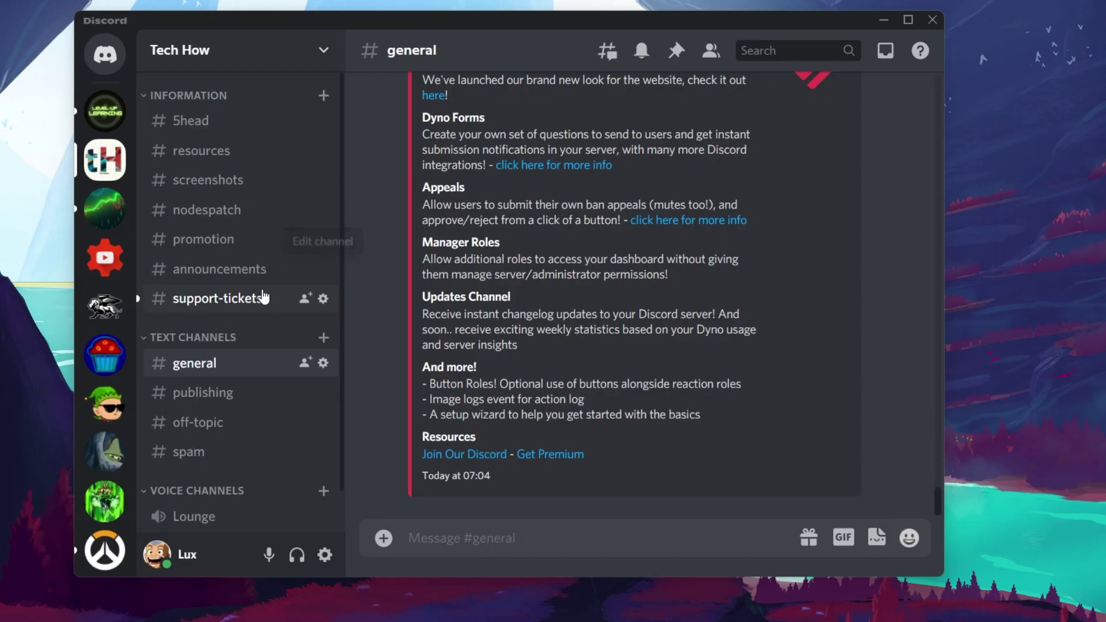
{"action": "left_click", "coordinate": [256, 298]}
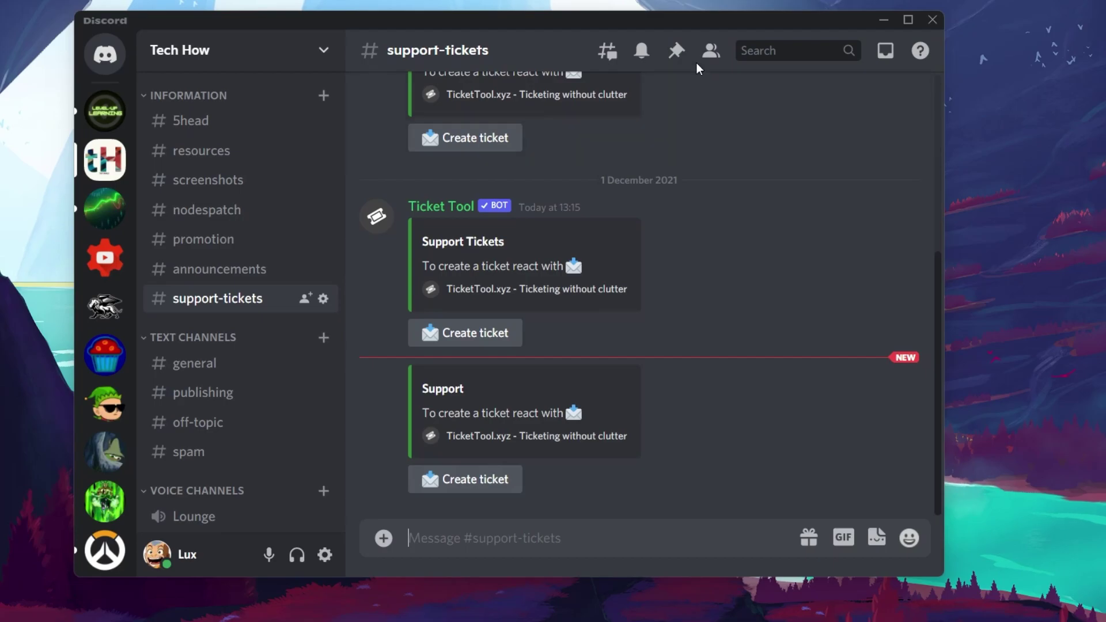
{"action": "left_click", "coordinate": [709, 50]}
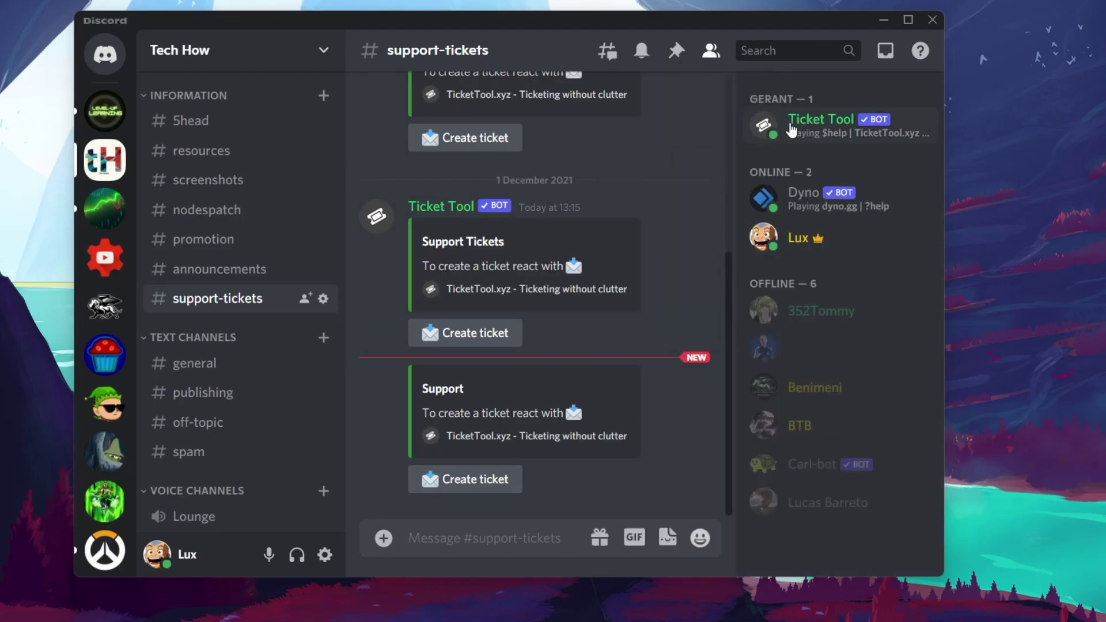
{"action": "left_click", "coordinate": [790, 129]}
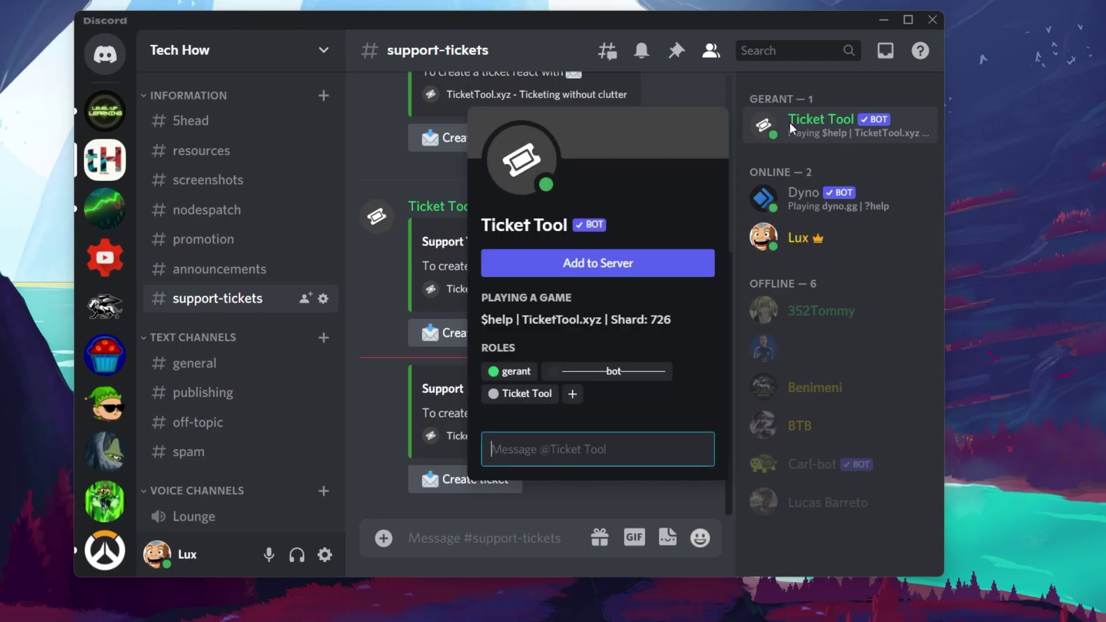
{"action": "left_click", "coordinate": [579, 394]}
{"action": "scroll", "coordinate": [572, 337], "scroll_direction": "down", "scroll_amount": 1}
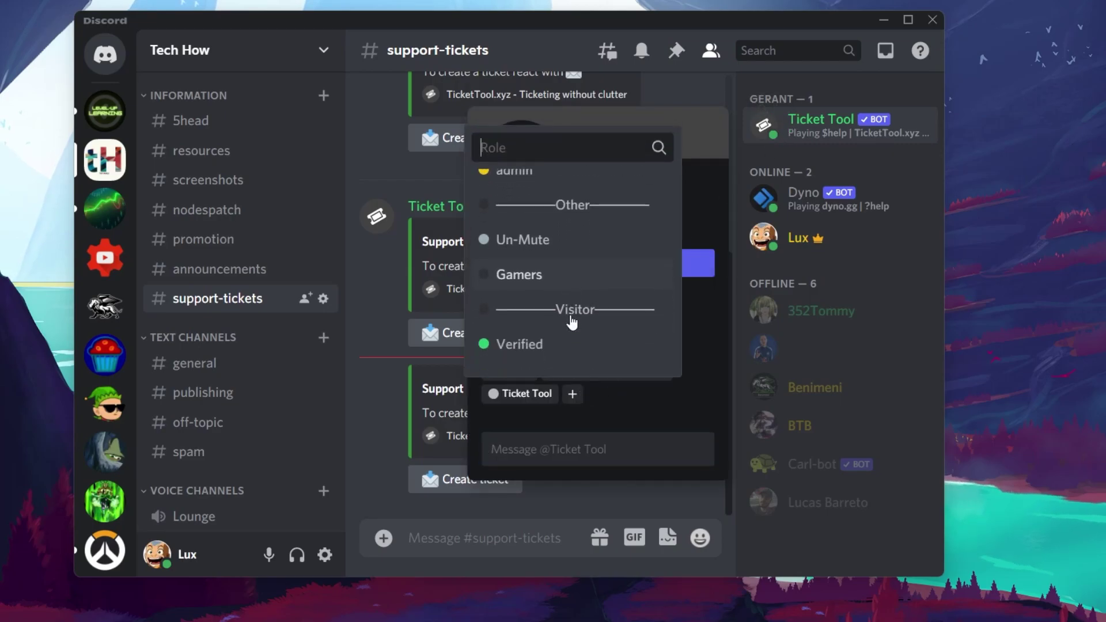
{"action": "scroll", "coordinate": [570, 322], "scroll_direction": "up", "scroll_amount": 1}
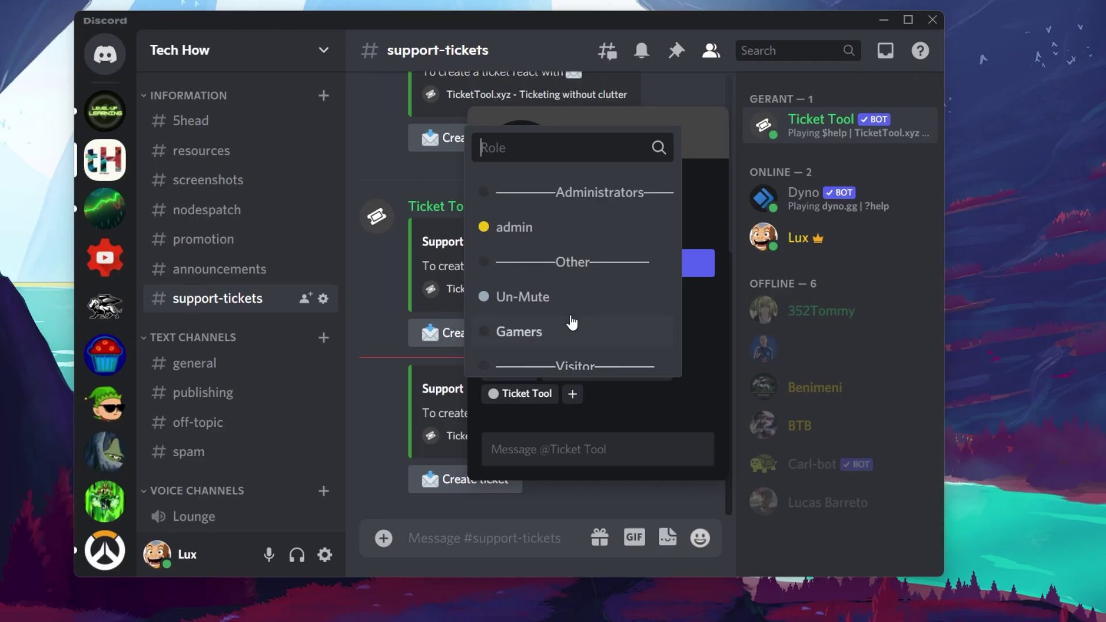
{"action": "left_click", "coordinate": [688, 330]}
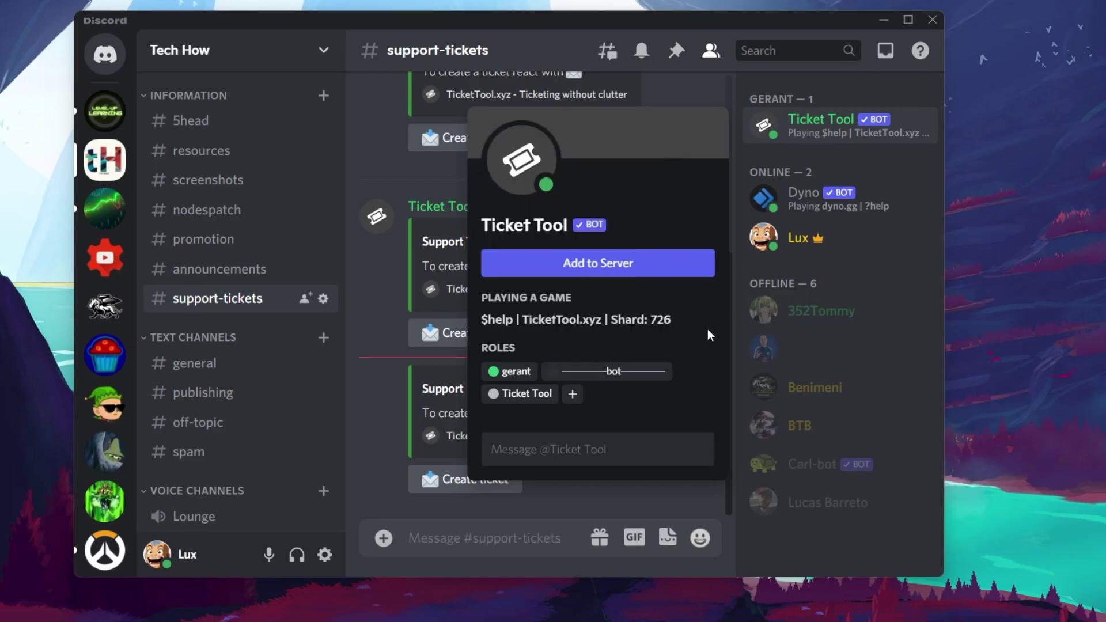
{"action": "mouse_move", "coordinate": [610, 371]}
{"action": "left_click", "coordinate": [705, 87]}
{"action": "left_click", "coordinate": [710, 50]}
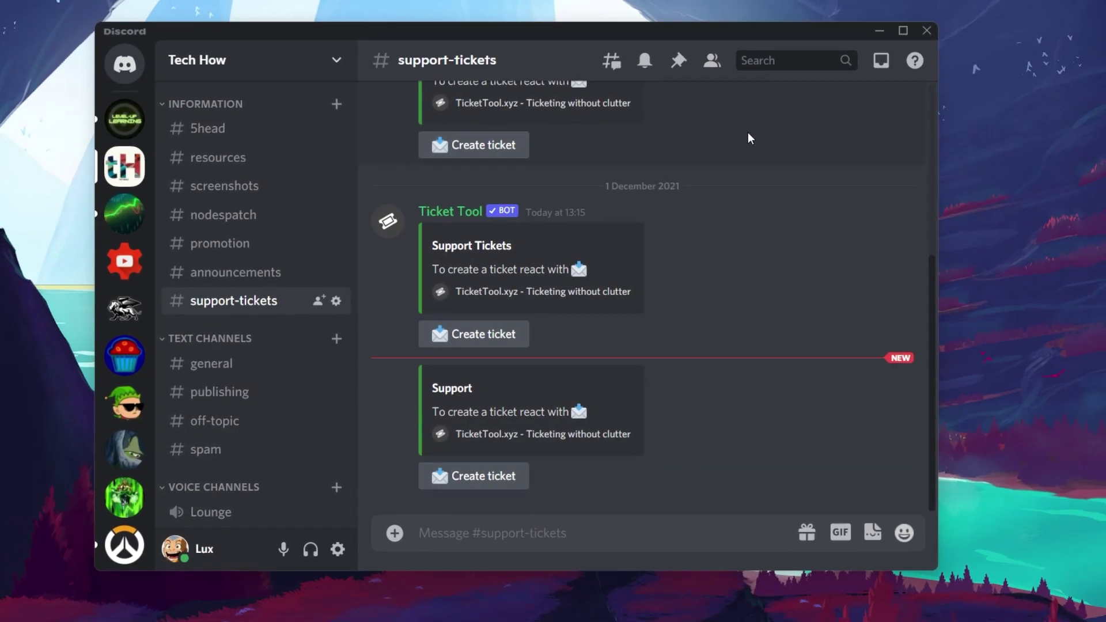